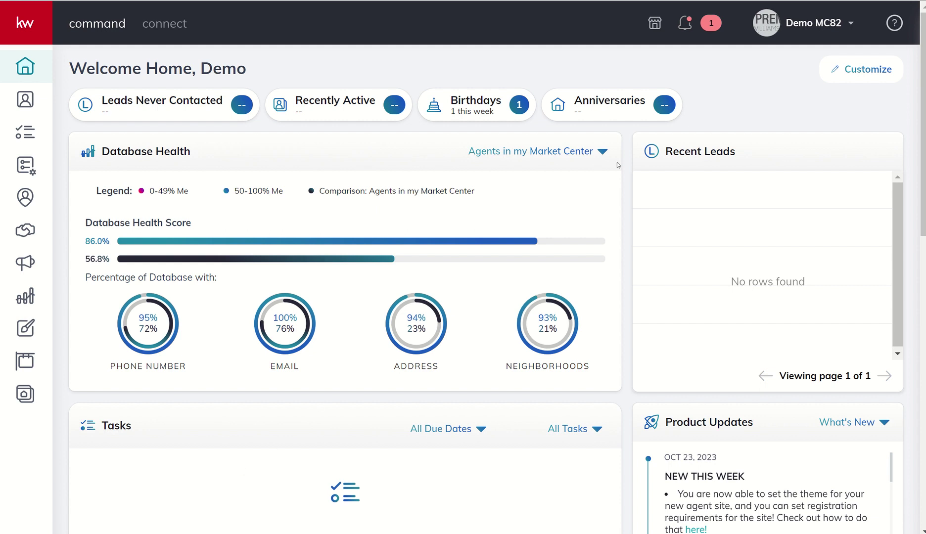
- Open the approved listing from the notification and bring up its Documents list with the returned CMA
{"action": "left_click", "coordinate": [686, 23]}
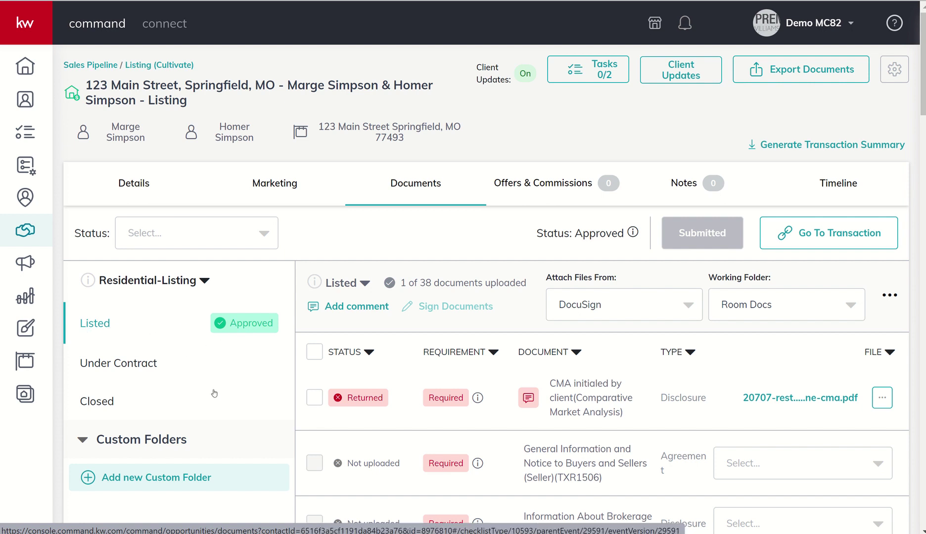
{"action": "scroll", "coordinate": [383, 377], "scroll_direction": "down", "scroll_amount": 3}
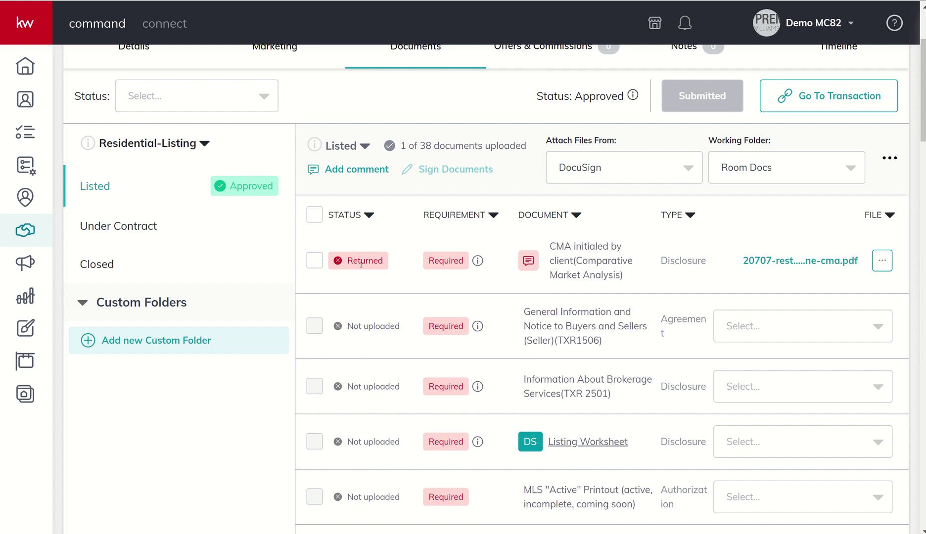
{"action": "mouse_move", "coordinate": [528, 262]}
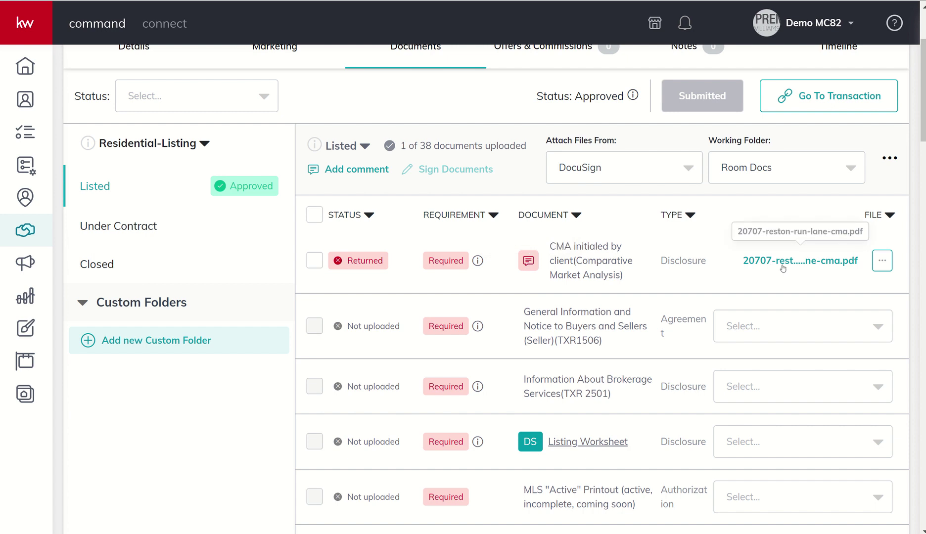
{"action": "left_click", "coordinate": [883, 262]}
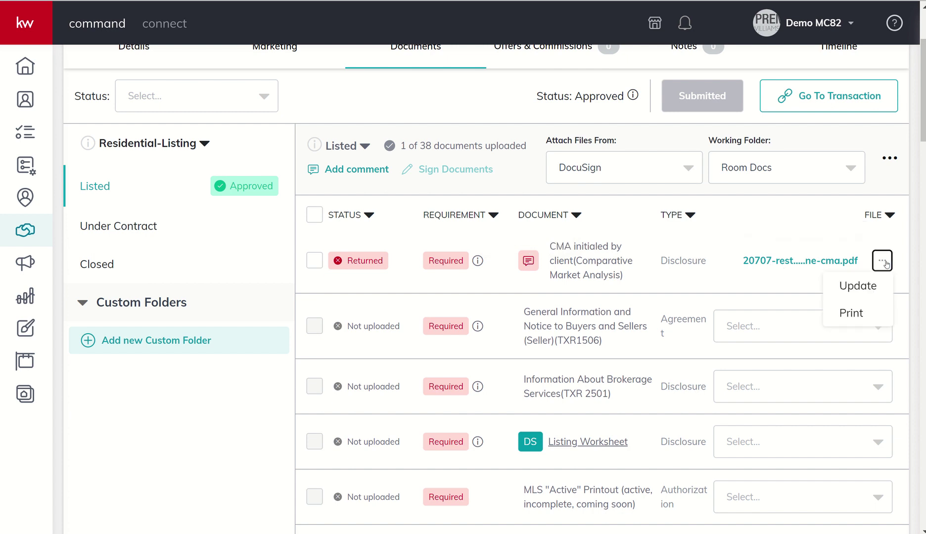
{"action": "left_click", "coordinate": [858, 291]}
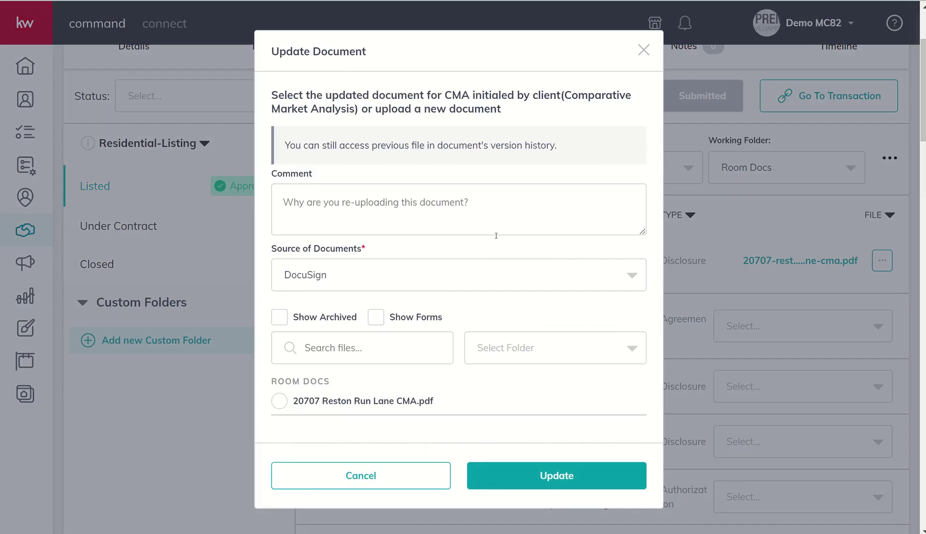
{"action": "left_click", "coordinate": [355, 209]}
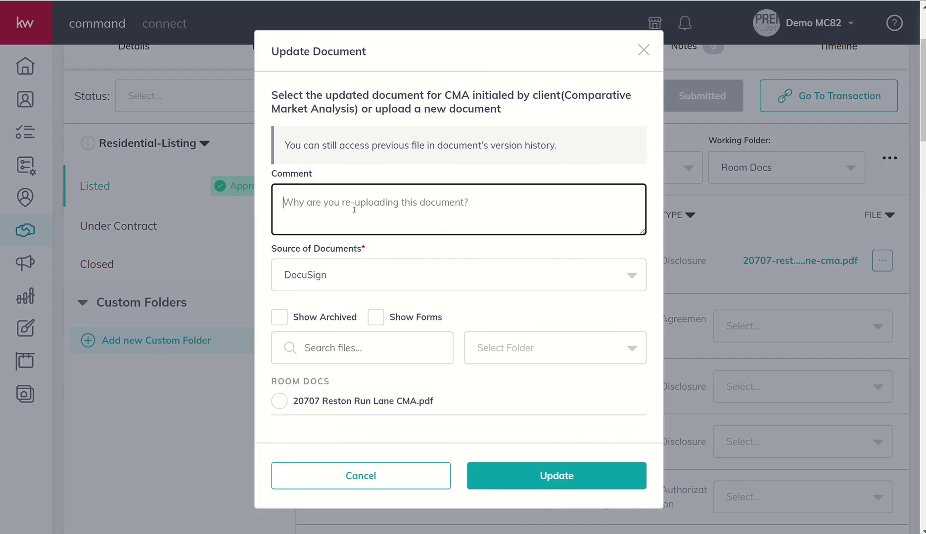
{"action": "type", "text": "This is the v"}
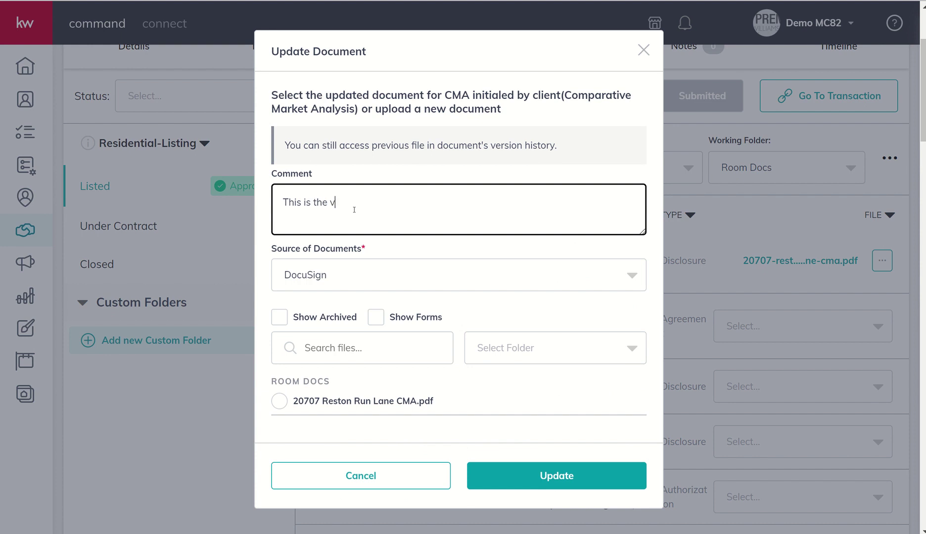
{"action": "type", "text": "ersion with initials."}
{"action": "left_click", "coordinate": [321, 277]}
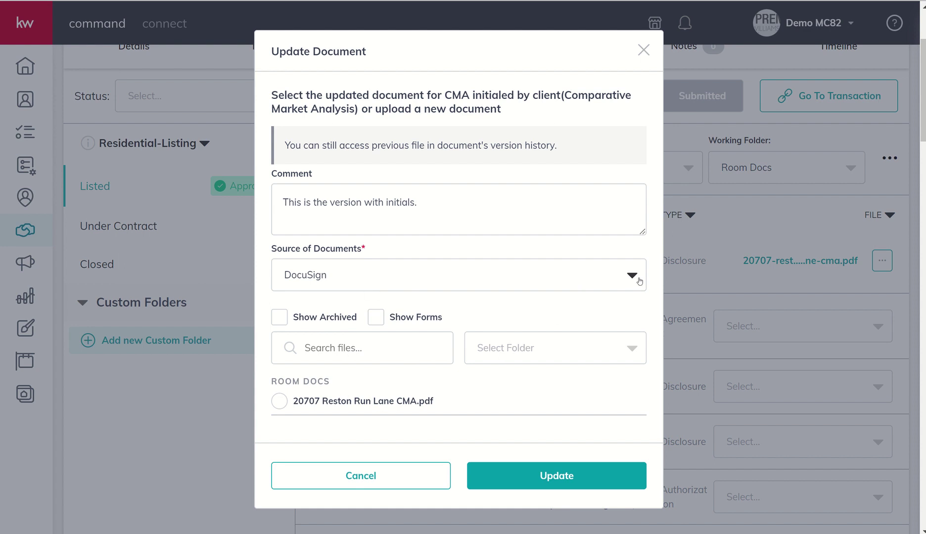
{"action": "left_click", "coordinate": [579, 278]}
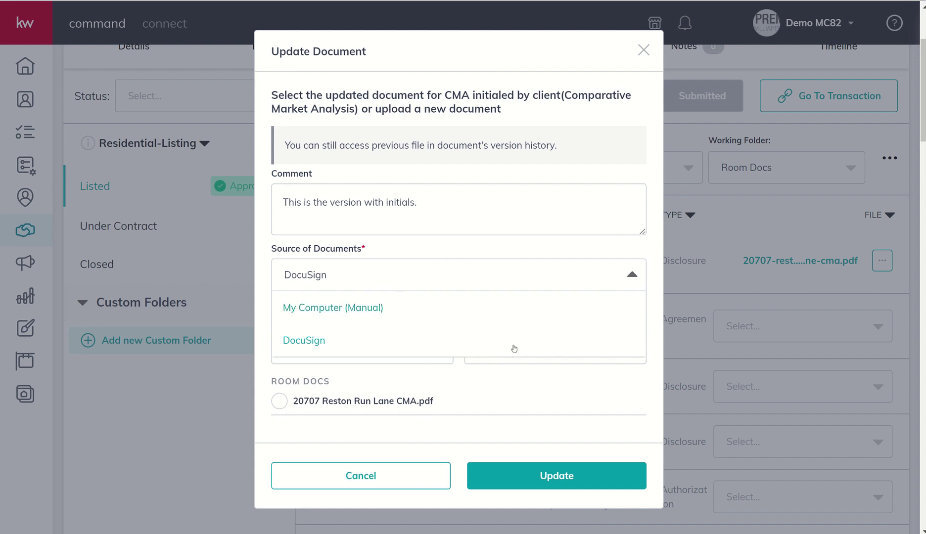
- Cancel replacing the CMA file and go to the listing's Offers & Commissions section, which has no offers
{"action": "left_click", "coordinate": [643, 53]}
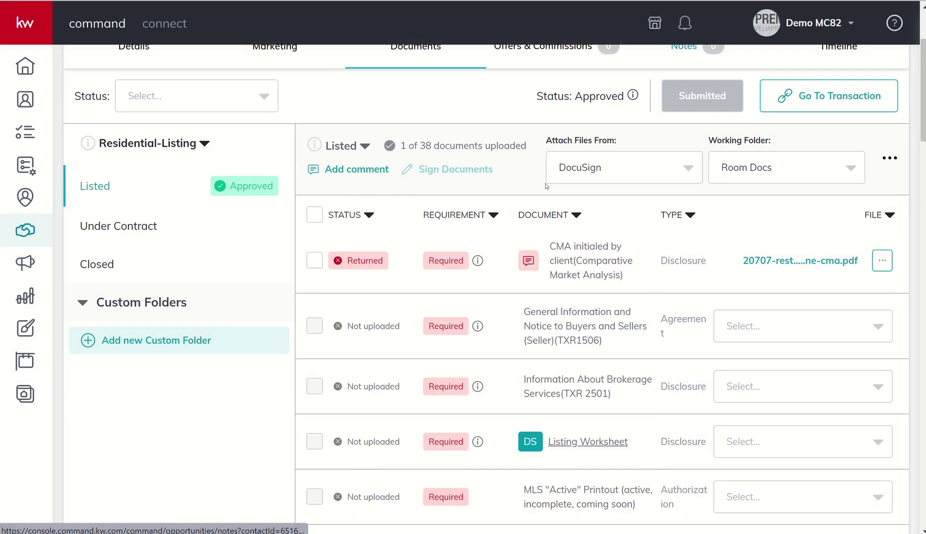
{"action": "scroll", "coordinate": [484, 231], "scroll_direction": "up", "scroll_amount": 3}
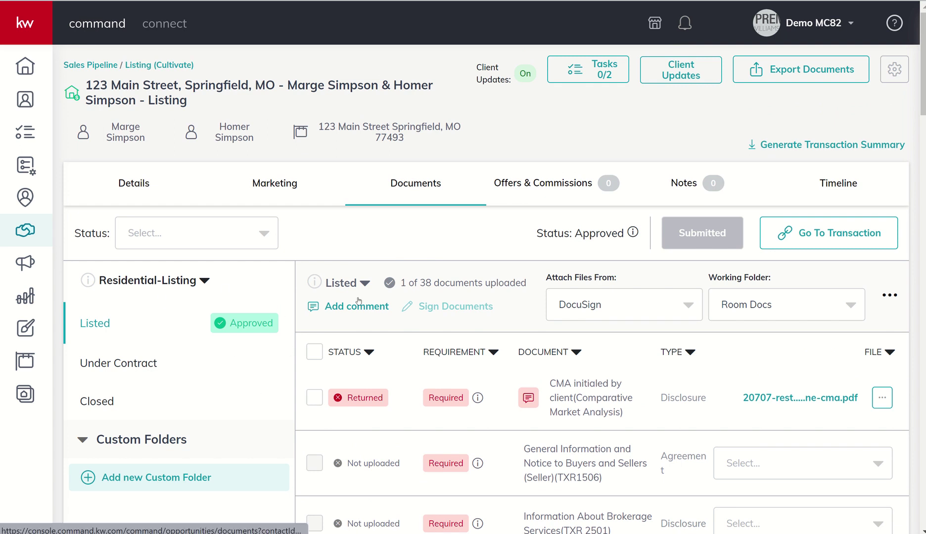
{"action": "left_click", "coordinate": [541, 183]}
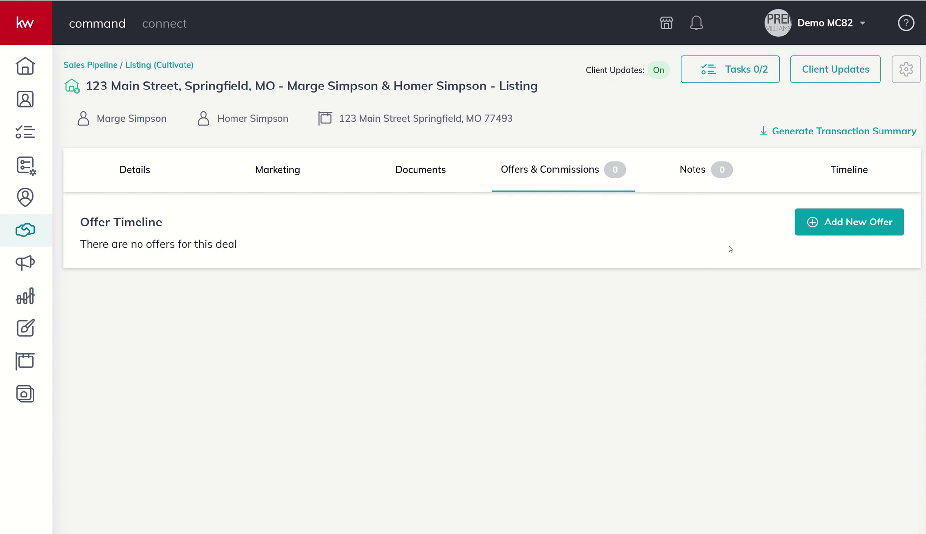
- Name the new offer version '<buyer's name> - Offer - $450,000 - Cash'
{"action": "left_click", "coordinate": [836, 224]}
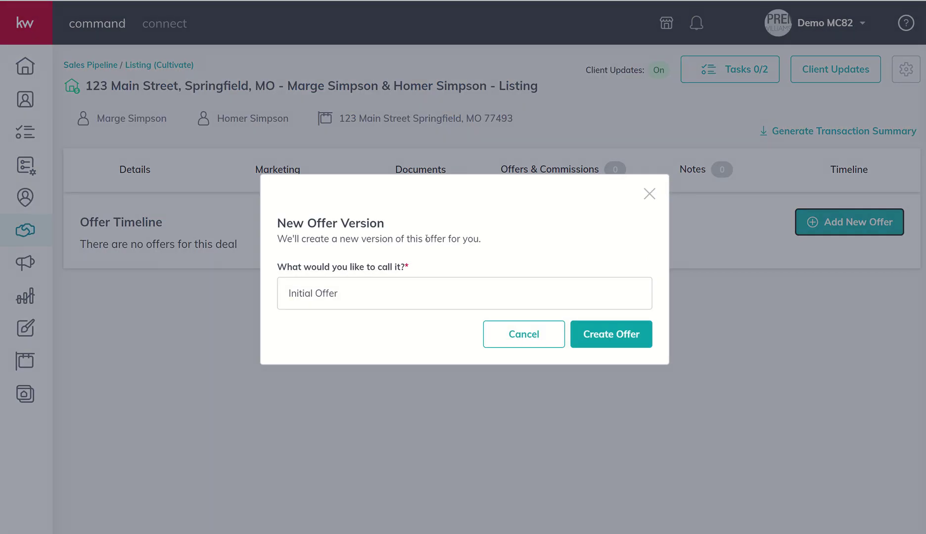
{"action": "left_click_drag", "start_coordinate": [338, 293], "coordinate": [233, 288]}
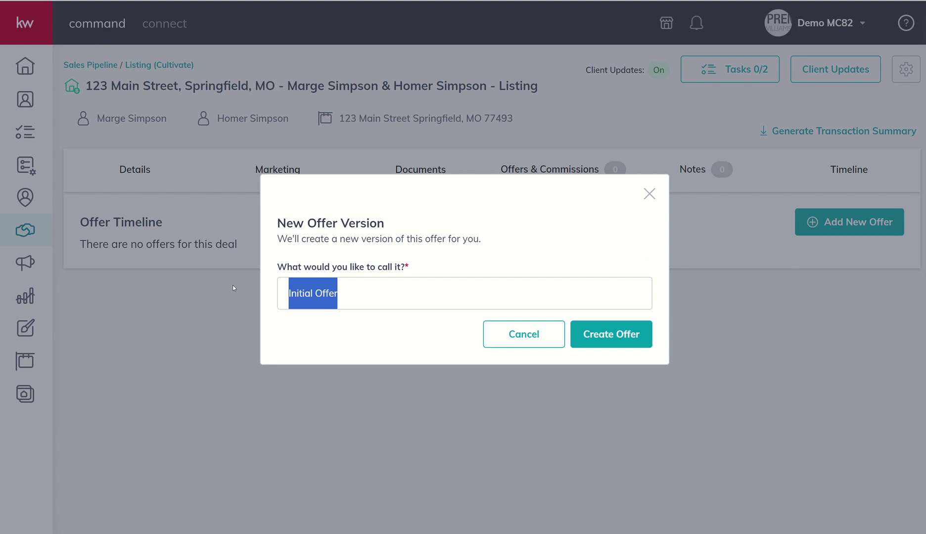
{"action": "left_click", "coordinate": [232, 285]}
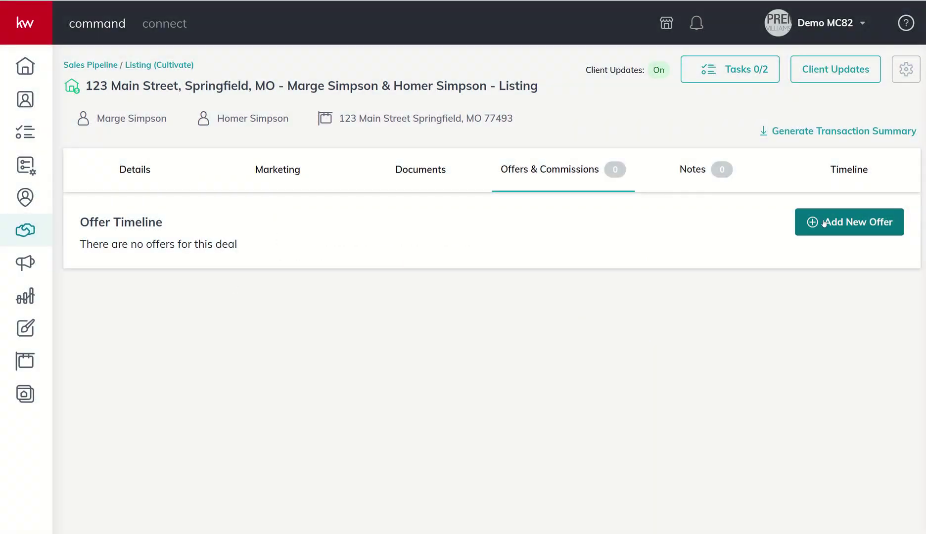
{"action": "left_click", "coordinate": [823, 223]}
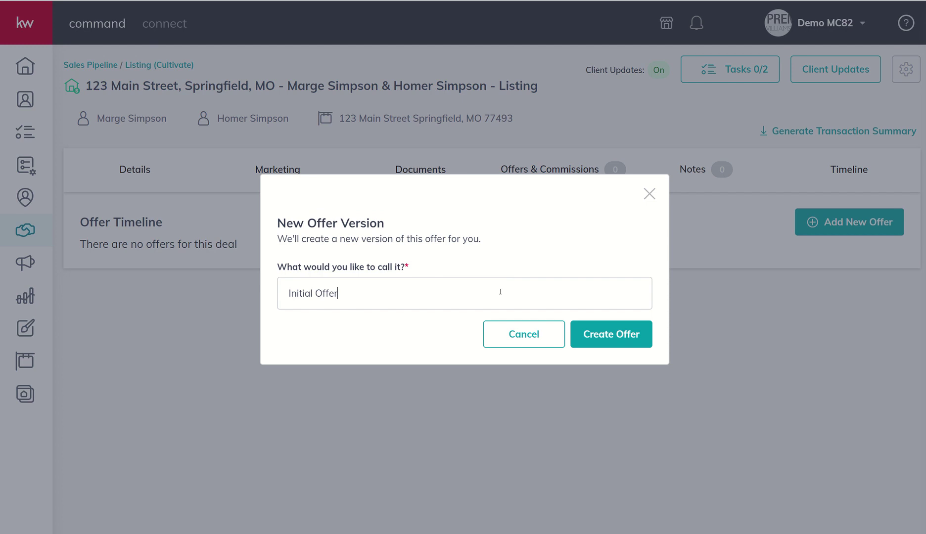
{"action": "key", "text": "BackSpace"}
{"action": "key", "text": "BackSpace"}
{"action": "key", "text": "BackSpace"}
{"action": "key", "text": "BackSpace"}
{"action": "key", "text": "BackSpace"}
{"action": "key", "text": "BackSpace"}
{"action": "key", "text": "BackSpace"}
{"action": "key", "text": "BackSpace"}
{"action": "key", "text": "BackSpace"}
{"action": "key", "text": "BackSpace"}
{"action": "key", "text": "BackSpace"}
{"action": "key", "text": "BackSpace"}
{"action": "key", "text": "BackSpace"}
{"action": "type", "text": "Marty McFly - Offer - $"}
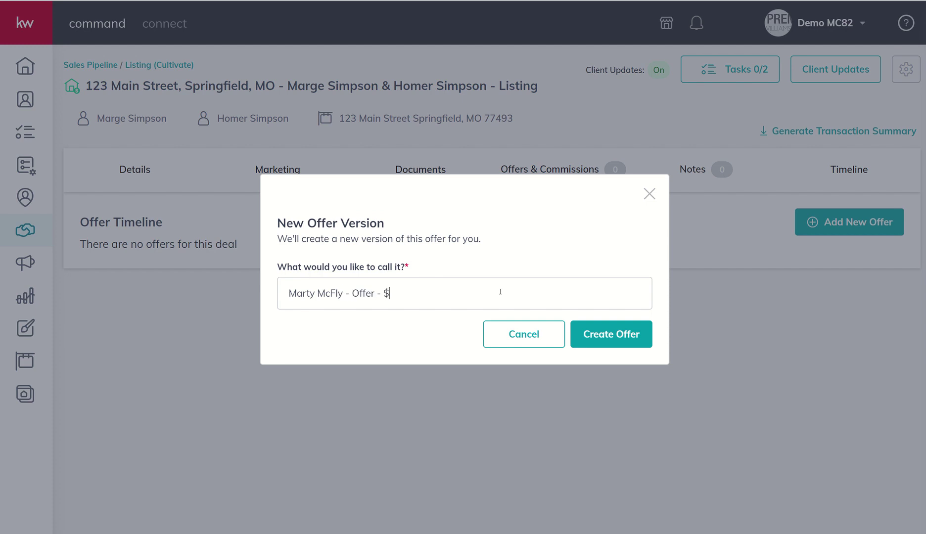
{"action": "type", "text": "450,000 - C"}
{"action": "type", "text": "ash"}
- Create the $450,000 cash offer with closed date 11/30/2023 and move to its Parties step
{"action": "left_click", "coordinate": [608, 339]}
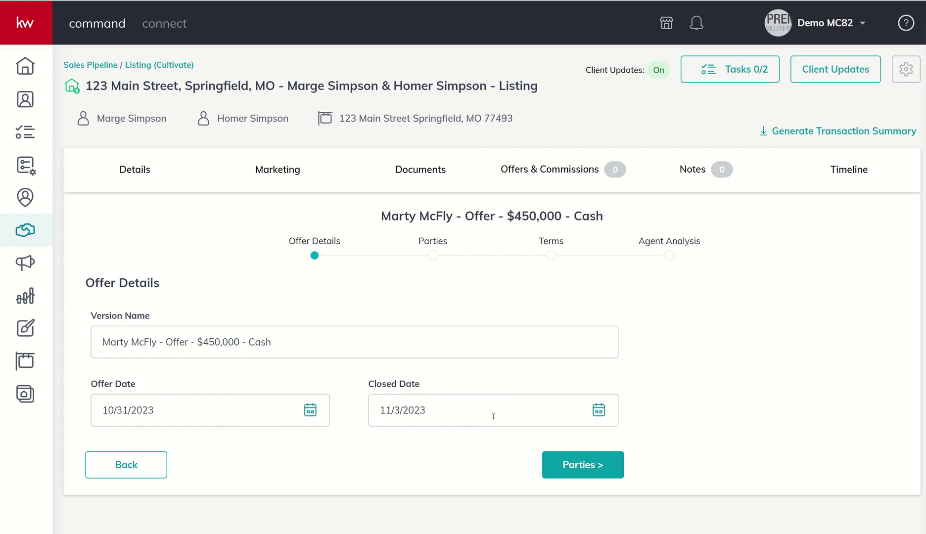
{"action": "left_click", "coordinate": [603, 411]}
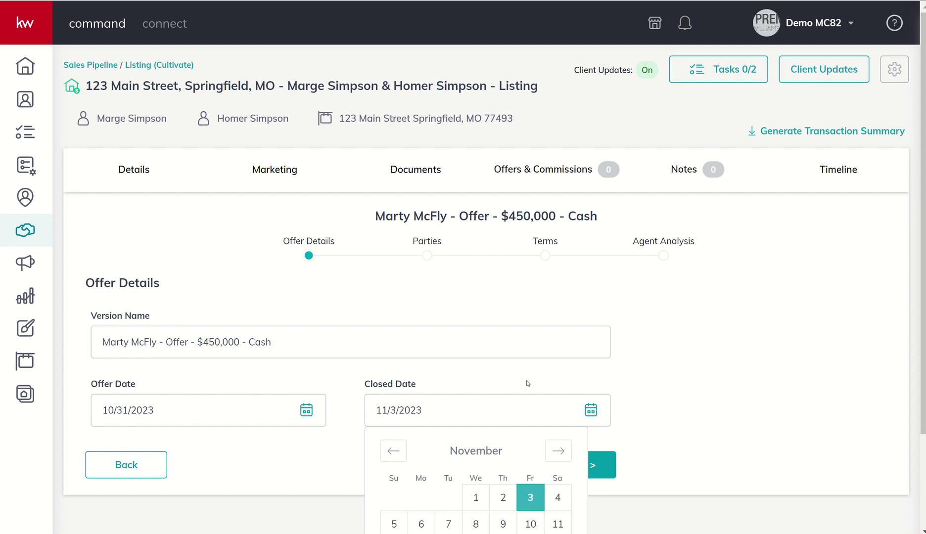
{"action": "scroll", "coordinate": [529, 383], "scroll_direction": "down", "scroll_amount": 3}
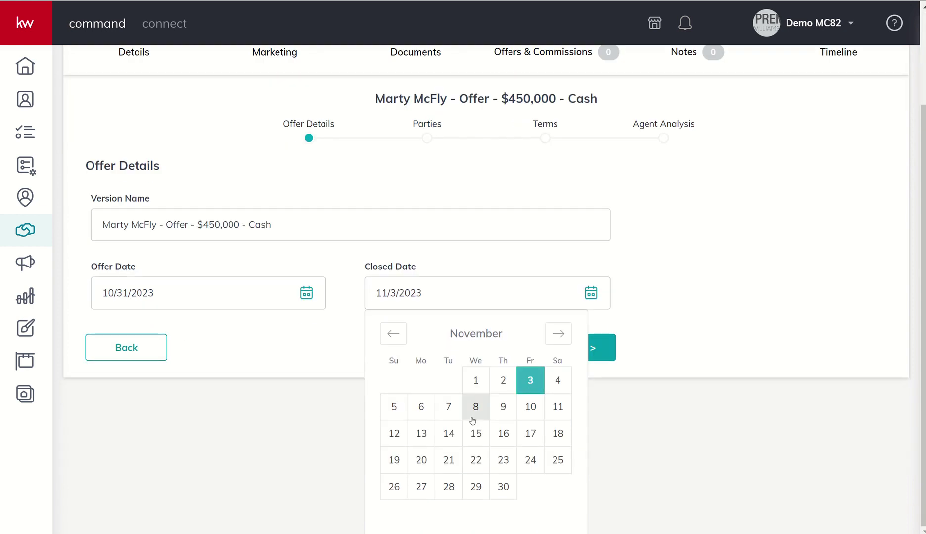
{"action": "left_click", "coordinate": [502, 486]}
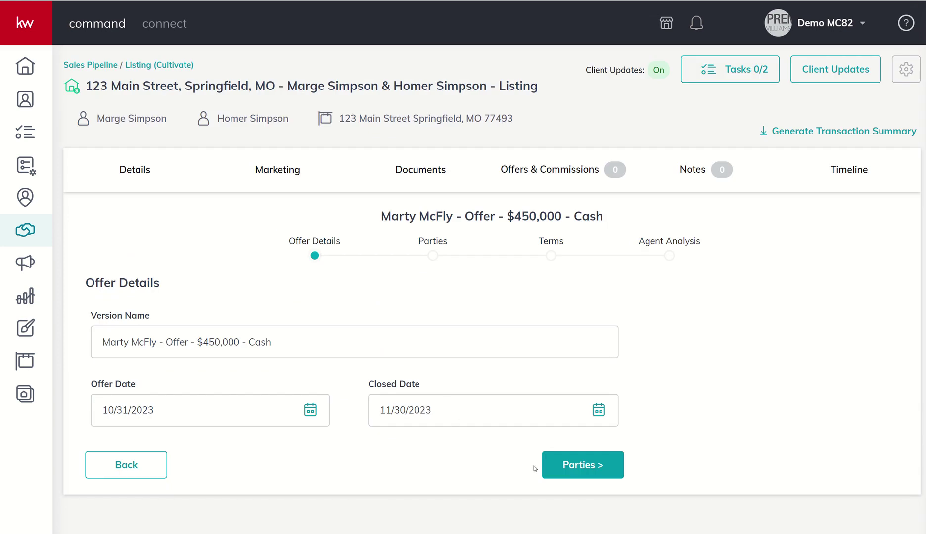
{"action": "left_click", "coordinate": [548, 464]}
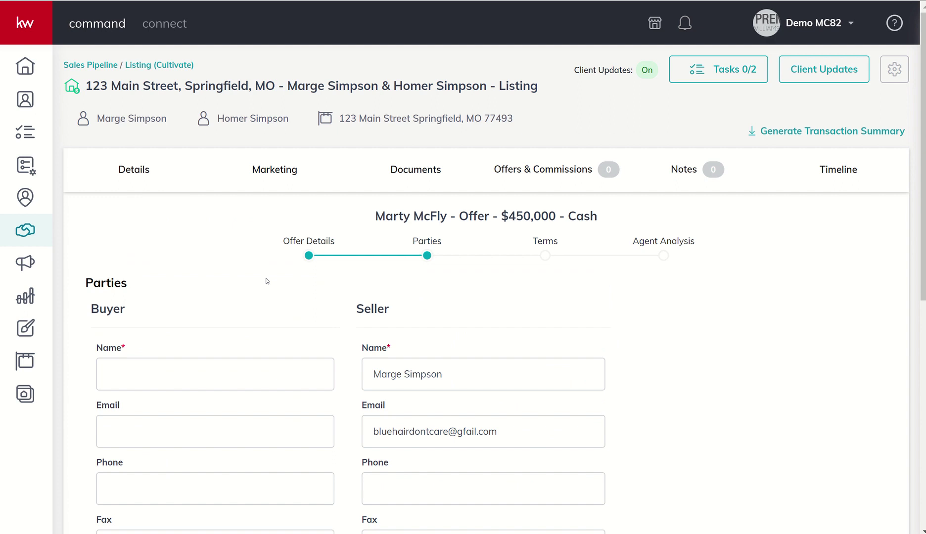
- Enter the buyer's name in the offer's Parties step
{"action": "scroll", "coordinate": [253, 313], "scroll_direction": "down", "scroll_amount": 3}
{"action": "scroll", "coordinate": [252, 312], "scroll_direction": "down", "scroll_amount": 2}
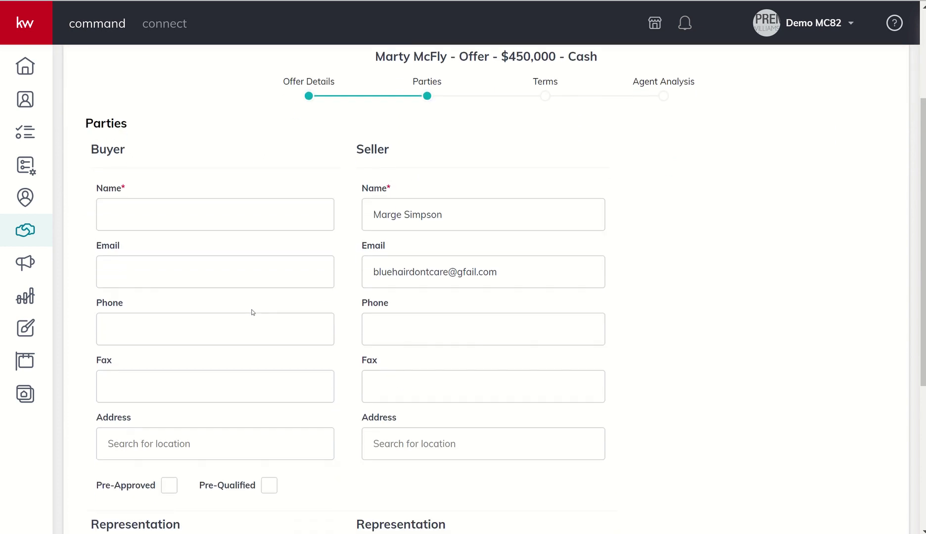
{"action": "scroll", "coordinate": [252, 312], "scroll_direction": "up", "scroll_amount": 1}
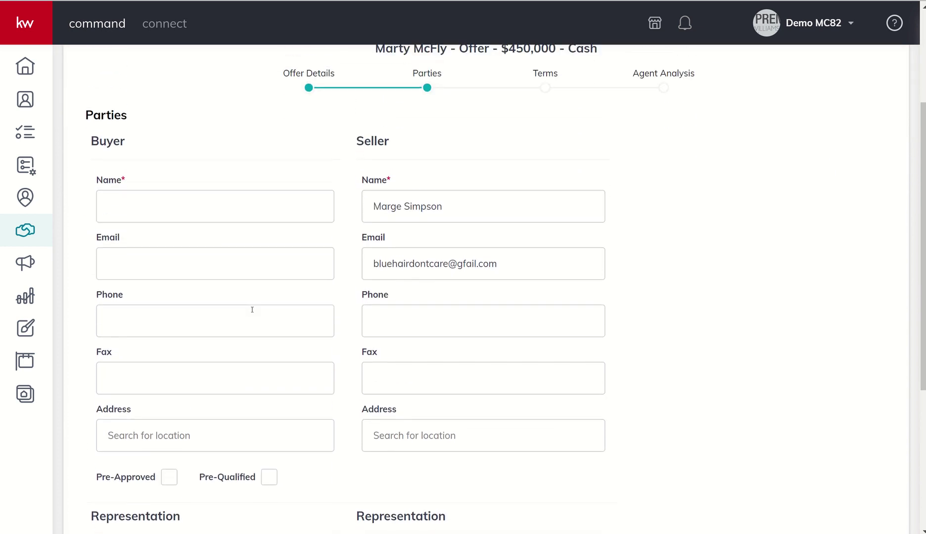
{"action": "left_click", "coordinate": [148, 209]}
{"action": "type", "text": "Marty McFly"}
{"action": "left_click", "coordinate": [148, 264]}
- Fill in the buyer agent's name and the listing agent's email address
{"action": "scroll", "coordinate": [148, 267], "scroll_direction": "down", "scroll_amount": 2}
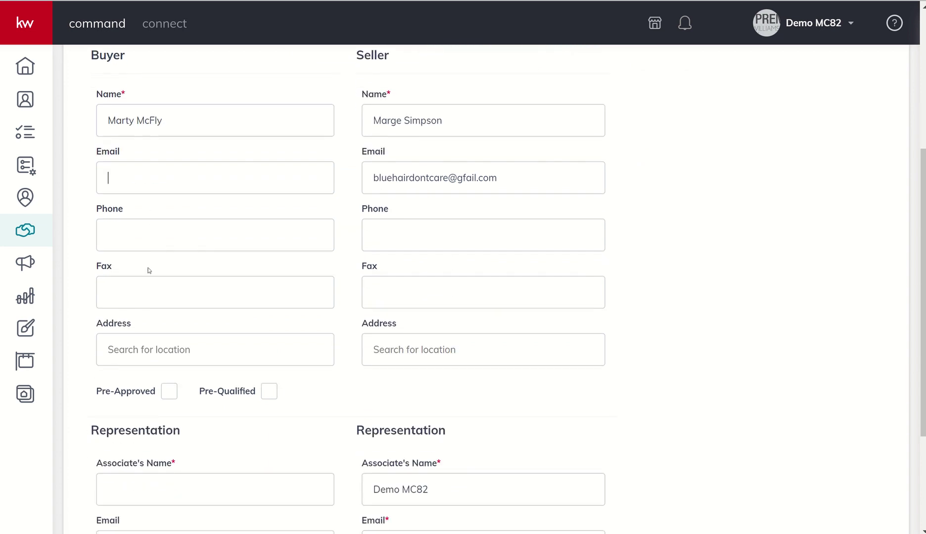
{"action": "scroll", "coordinate": [128, 375], "scroll_direction": "down", "scroll_amount": 2}
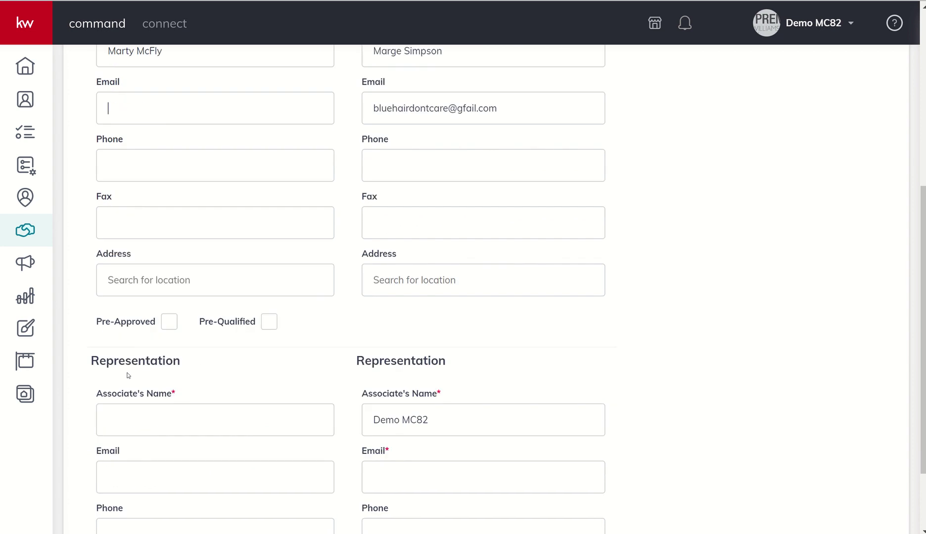
{"action": "scroll", "coordinate": [127, 375], "scroll_direction": "down", "scroll_amount": 3}
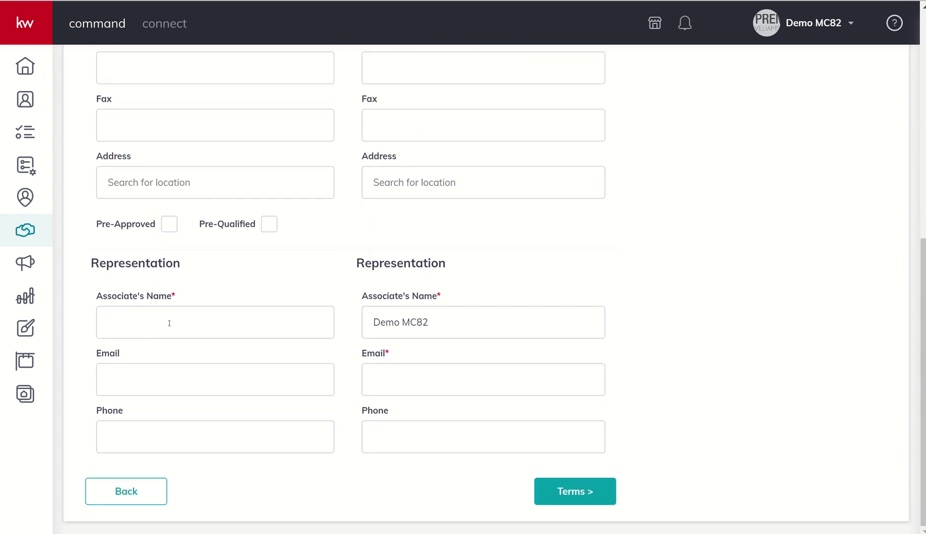
{"action": "left_click", "coordinate": [167, 322]}
{"action": "type", "text": "Bobbie Buyer Agent"}
{"action": "left_click", "coordinate": [411, 377]}
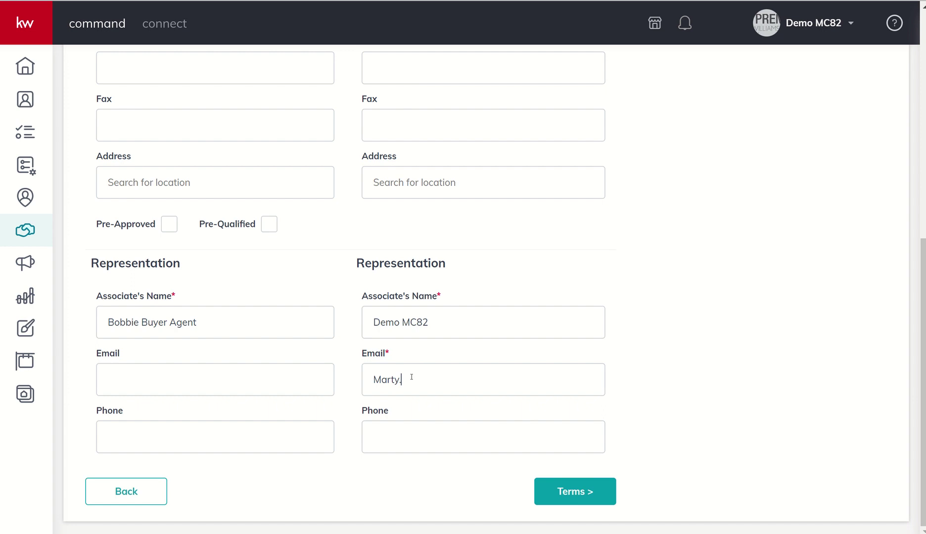
- On the Terms step, enter $450,000 cash and leave the finance amount at zero
{"action": "left_click", "coordinate": [558, 489]}
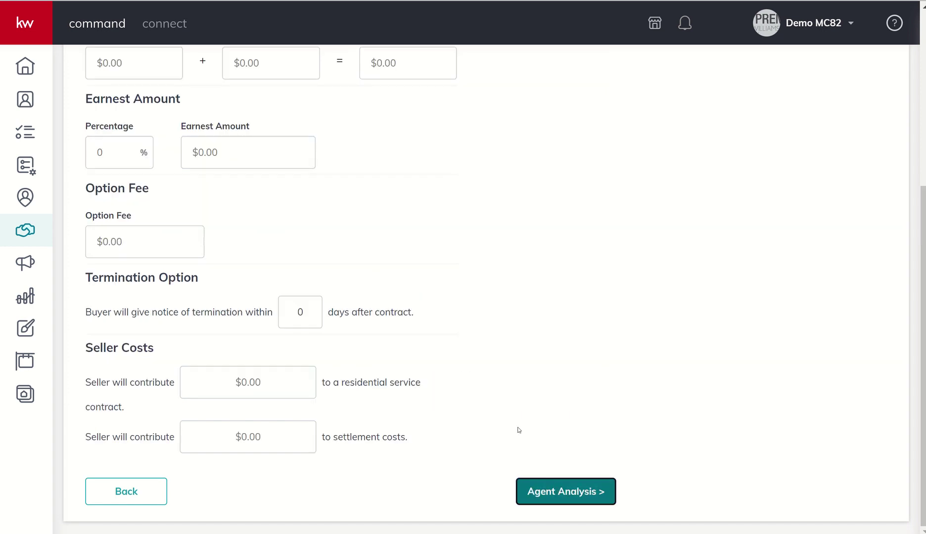
{"action": "scroll", "coordinate": [501, 341], "scroll_direction": "up", "scroll_amount": 3}
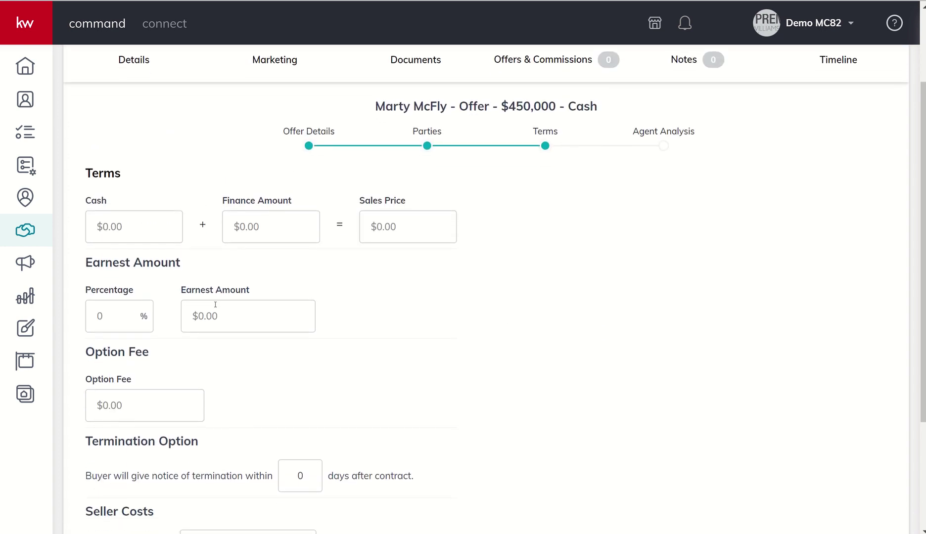
{"action": "left_click", "coordinate": [156, 228]}
{"action": "type", "text": "4500000"}
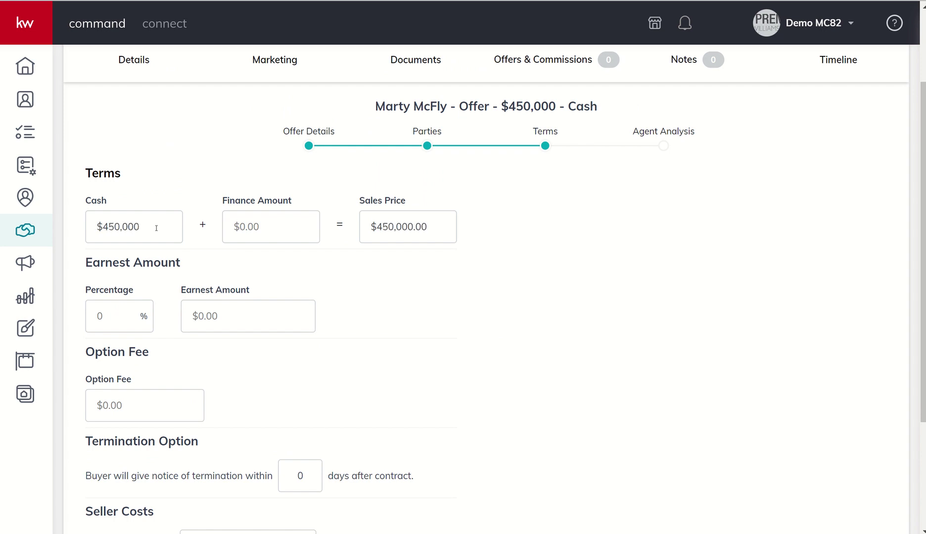
{"action": "left_click", "coordinate": [271, 226]}
{"action": "type", "text": "4500000"}
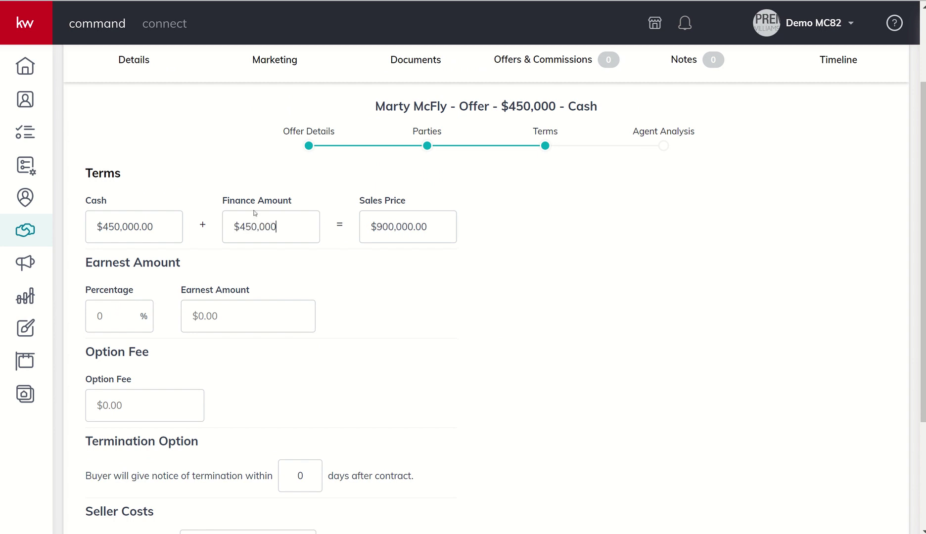
{"action": "key", "text": "BackSpace"}
{"action": "key", "text": "BackSpace"}
{"action": "key", "text": "BackSpace"}
{"action": "key", "text": "BackSpace"}
{"action": "key", "text": "BackSpace"}
{"action": "key", "text": "BackSpace"}
- Set the earnest money to a $10,000 amount instead of a percentage
{"action": "left_click", "coordinate": [115, 312]}
{"action": "type", "text": "1"}
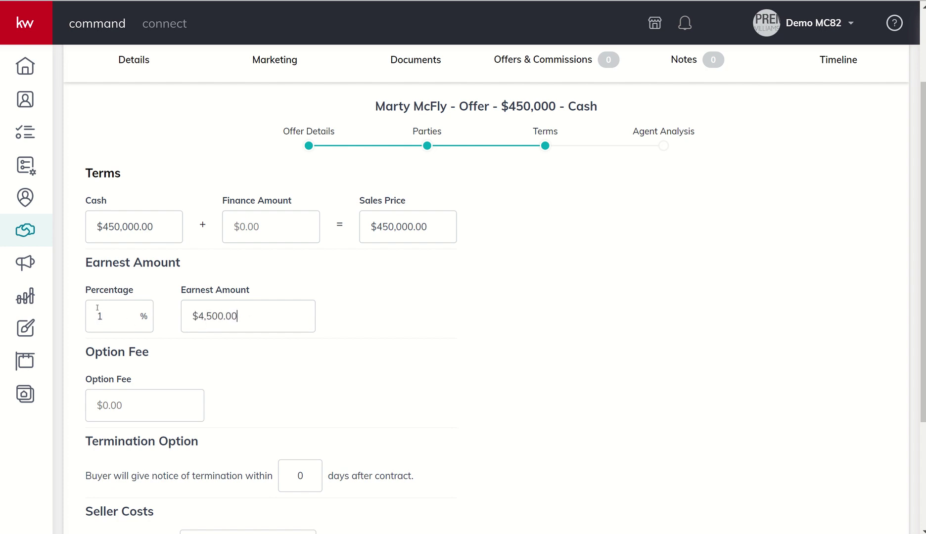
{"action": "left_click_drag", "start_coordinate": [105, 313], "coordinate": [86, 324]}
{"action": "key", "text": "BackSpace"}
{"action": "left_click", "coordinate": [221, 320]}
{"action": "type", "text": "10000"}
- Enter a $250 option fee and 10 termination days, then proceed to Agent Analysis
{"action": "scroll", "coordinate": [173, 347], "scroll_direction": "down", "scroll_amount": 2}
{"action": "scroll", "coordinate": [173, 347], "scroll_direction": "down", "scroll_amount": 1}
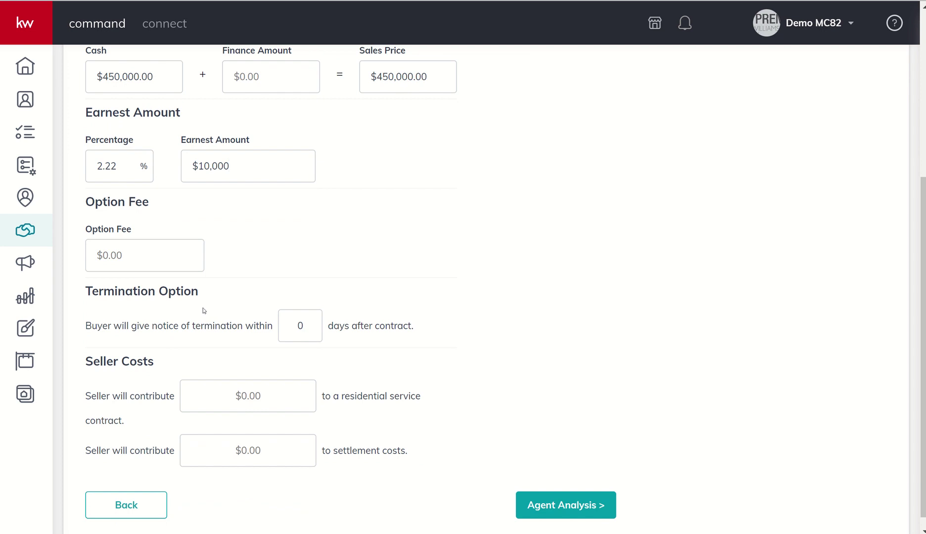
{"action": "left_click", "coordinate": [147, 249]}
{"action": "type", "text": "250"}
{"action": "left_click_drag", "start_coordinate": [304, 323], "coordinate": [281, 323]}
{"action": "type", "text": "10"}
{"action": "scroll", "coordinate": [237, 346], "scroll_direction": "down", "scroll_amount": 1}
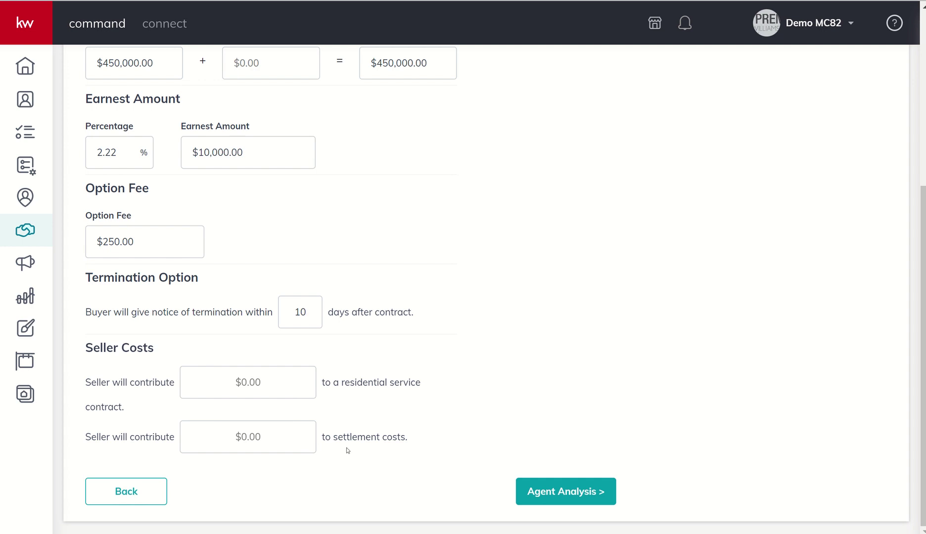
{"action": "left_click", "coordinate": [543, 489]}
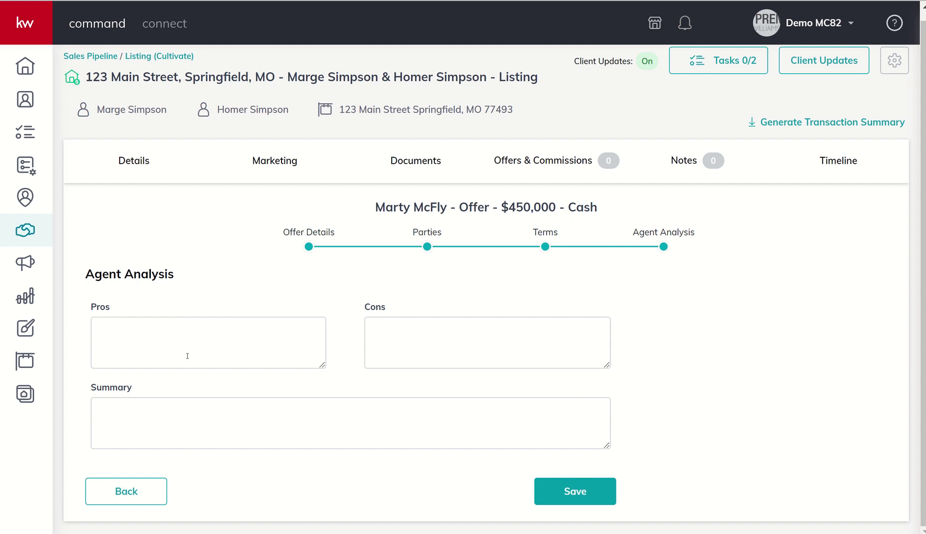
- Enter the pro 'All Cash, 30 Day Close' and the con '$25K Under List'
{"action": "left_click", "coordinate": [230, 343]}
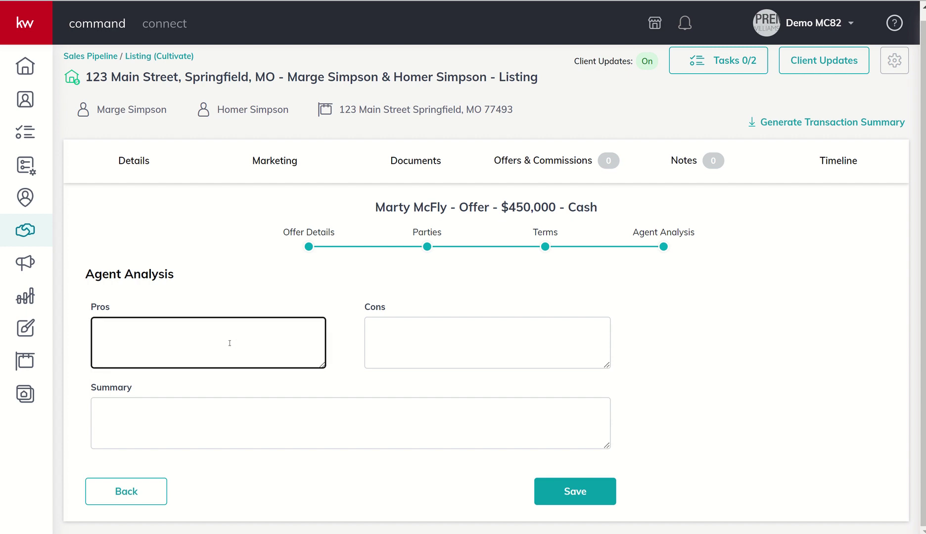
{"action": "type", "text": "All Cash, 30"}
{"action": "type", "text": "Day Close"}
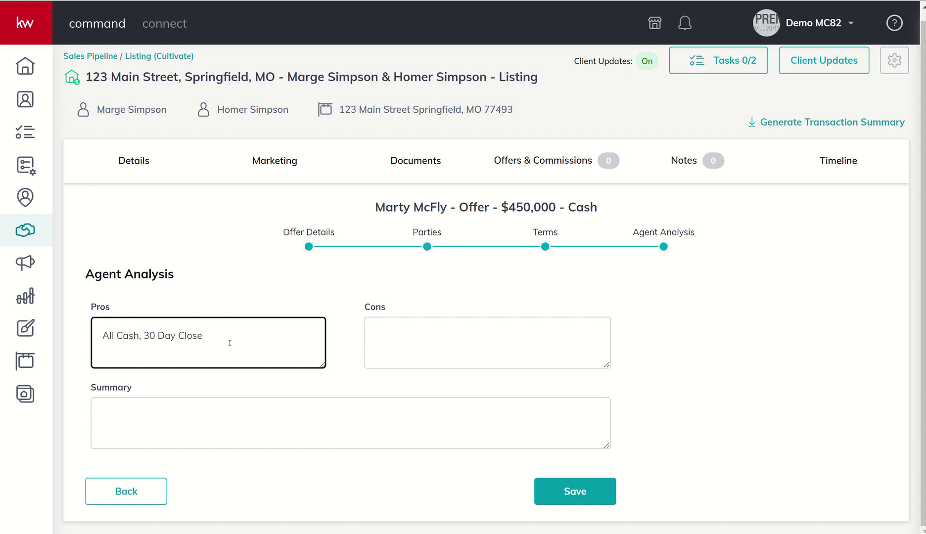
{"action": "key", "text": "Tab"}
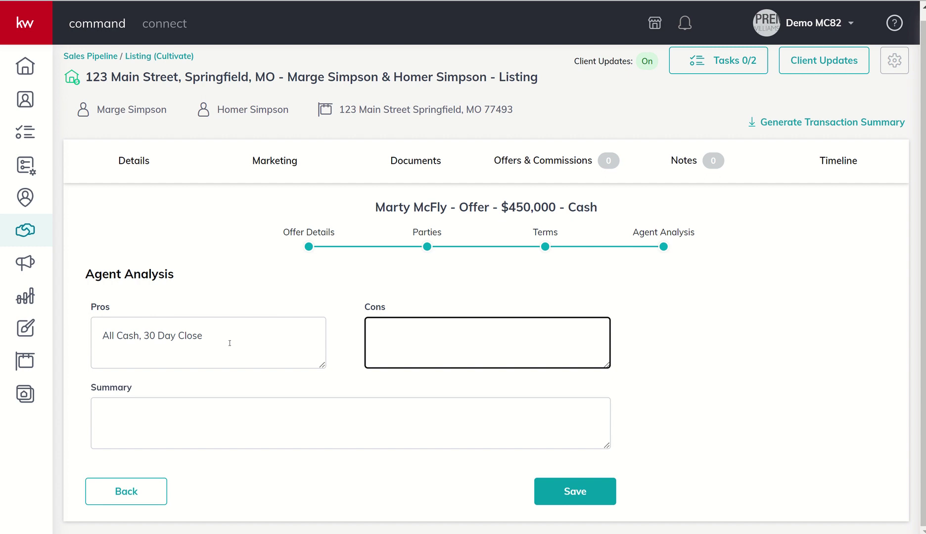
{"action": "type", "text": "$25K Under List"}
- Draft a summary about the cash offer, then erase it so Summary stays blank
{"action": "left_click", "coordinate": [215, 406]}
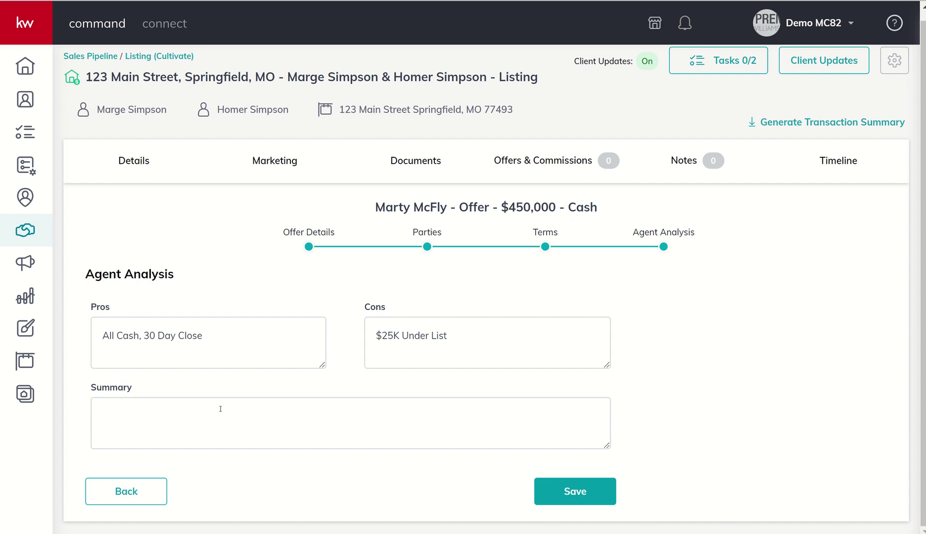
{"action": "type", "text": "Cash"}
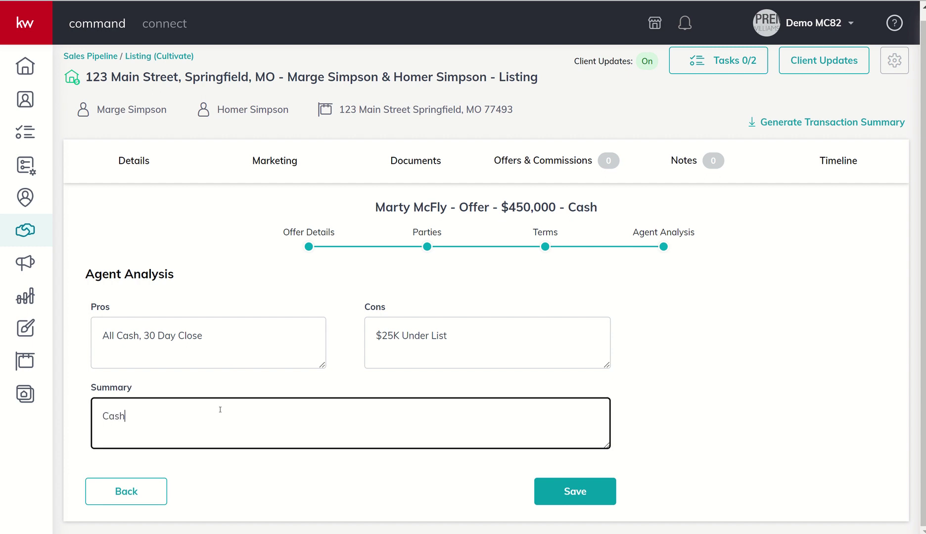
{"action": "type", "text": " Offer doesn't have appraisal involved"}
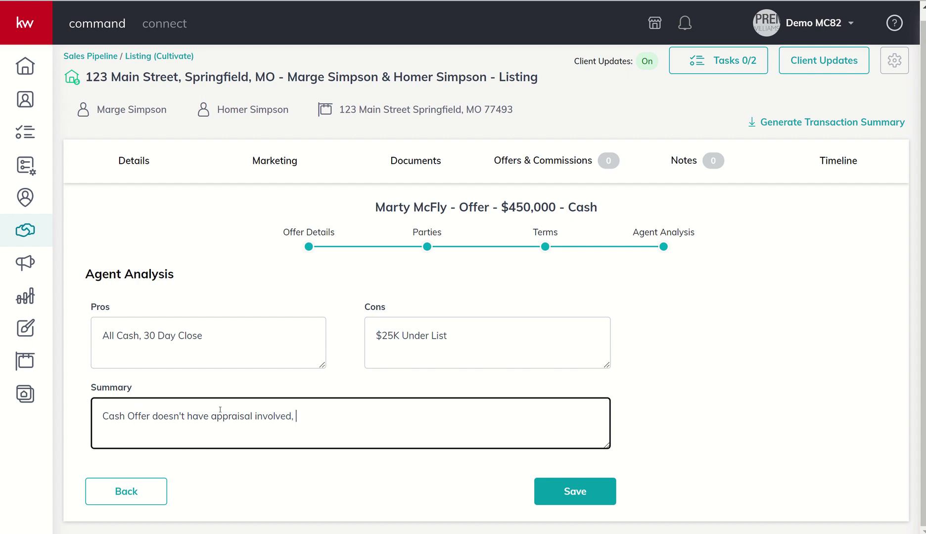
{"action": "type", "text": ", I know the Agent an"}
{"action": "type", "text": "d they"}
{"action": "key", "text": "BackSpace"}
{"action": "key", "text": "BackSpace"}
{"action": "key", "text": "BackSpace"}
{"action": "type", "text": "have"}
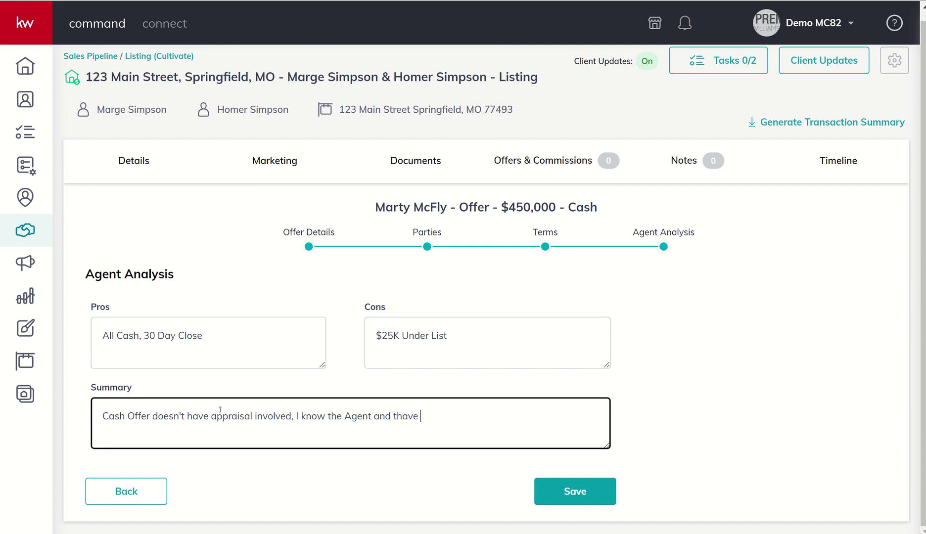
{"action": "key", "text": "BackSpace"}
{"action": "key", "text": "BackSpace"}
{"action": "key", "text": "BackSpace"}
{"action": "key", "text": "BackSpace"}
{"action": "key", "text": "BackSpace"}
{"action": "key", "text": "BackSpace"}
{"action": "type", "text": "have worked"}
{"action": "key", "text": "BackSpace"}
{"action": "key", "text": "BackSpace"}
{"action": "key", "text": "BackSpace"}
{"action": "key", "text": "BackSpace"}
{"action": "key", "text": "BackSpace"}
{"action": "key", "text": "BackSpace"}
{"action": "key", "text": "BackSpace"}
{"action": "key", "text": "BackSpace"}
{"action": "key", "text": "BackSpace"}
{"action": "key", "text": "BackSpace"}
{"action": "key", "text": "BackSpace"}
{"action": "key", "text": "BackSpace"}
{"action": "key", "text": "BackSpace"}
{"action": "key", "text": "BackSpace"}
{"action": "key", "text": "BackSpace"}
{"action": "key", "text": "BackSpace"}
{"action": "key", "text": "BackSpace"}
{"action": "key", "text": "BackSpace"}
{"action": "key", "text": "BackSpace"}
{"action": "key", "text": "BackSpace"}
{"action": "key", "text": "BackSpace"}
{"action": "key", "text": "BackSpace"}
{"action": "key", "text": "BackSpace"}
{"action": "key", "text": "BackSpace"}
{"action": "key", "text": "BackSpace"}
{"action": "key", "text": "BackSpace"}
{"action": "key", "text": "BackSpace"}
{"action": "key", "text": "BackSpace"}
{"action": "key", "text": "BackSpace"}
{"action": "key", "text": "BackSpace"}
{"action": "key", "text": "BackSpace"}
{"action": "key", "text": "BackSpace"}
{"action": "key", "text": "BackSpace"}
{"action": "key", "text": "BackSpace"}
{"action": "key", "text": "BackSpace"}
{"action": "key", "text": "BackSpace"}
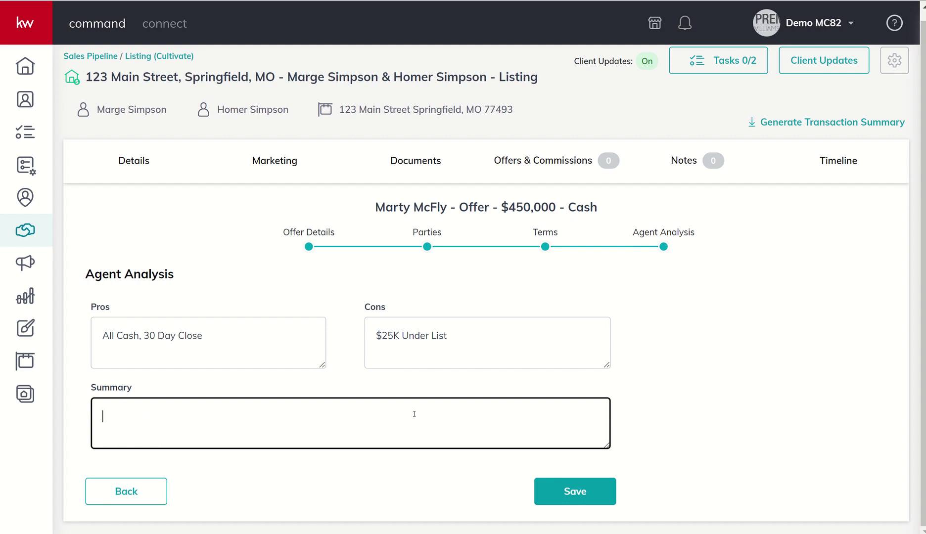
- Save the first offer
{"action": "left_click", "coordinate": [567, 498]}
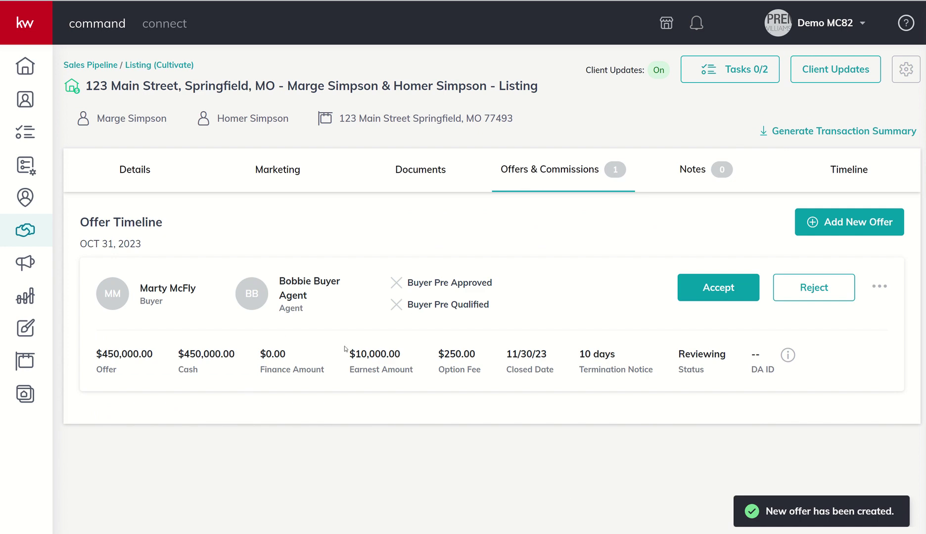
{"action": "left_click", "coordinate": [823, 231]}
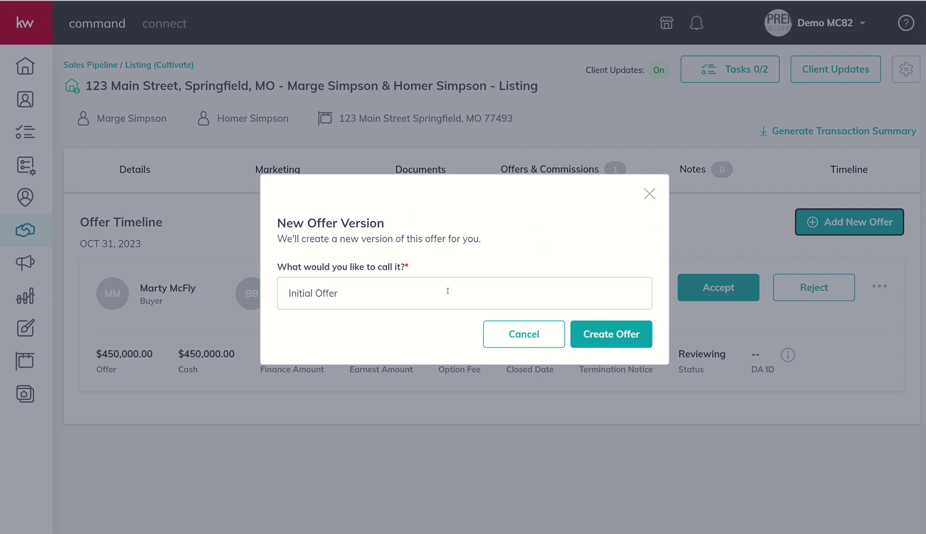
{"action": "left_click", "coordinate": [649, 195]}
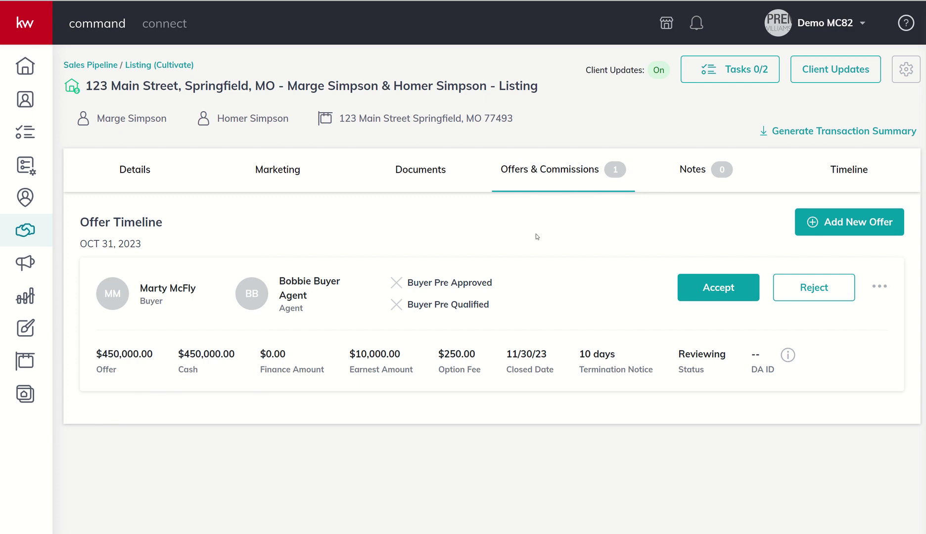
- Create a new offer version named '<buyer's name> - $475,000 - Conventional Financing 45 Day Close'
{"action": "left_click", "coordinate": [818, 222]}
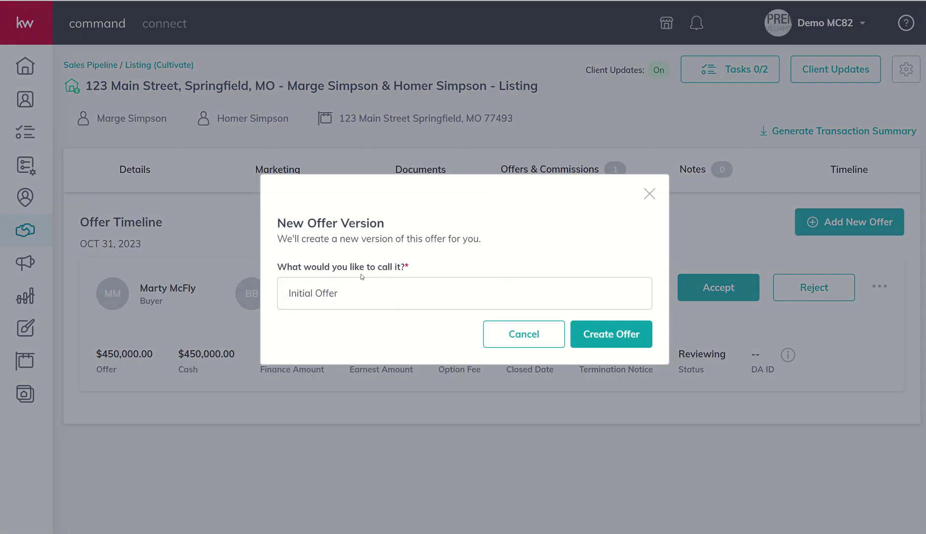
{"action": "left_click_drag", "start_coordinate": [338, 293], "coordinate": [237, 289]}
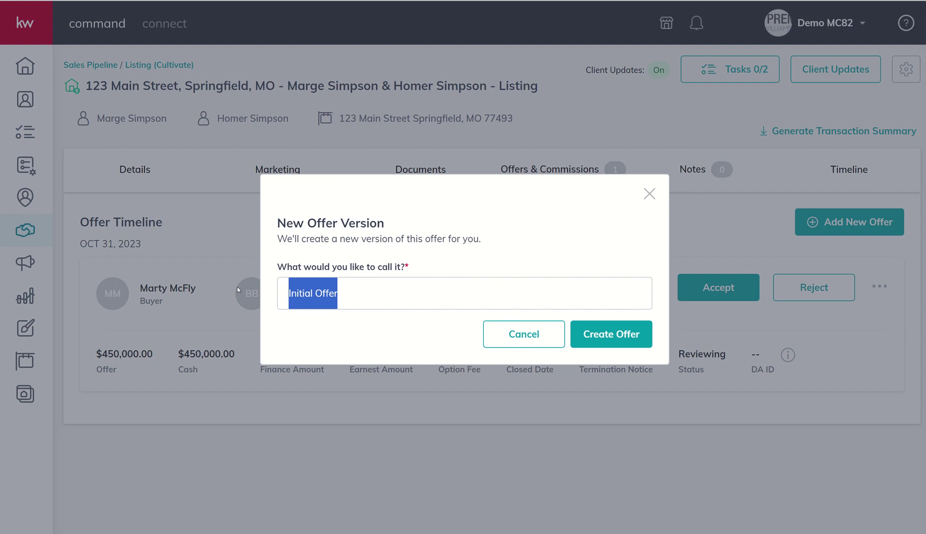
{"action": "type", "text": "Garfield"}
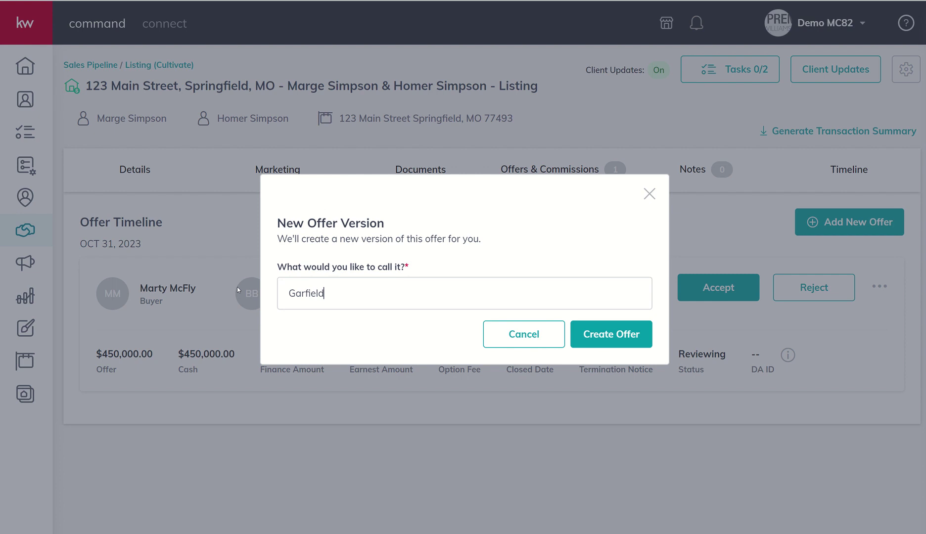
{"action": "type", "text": " the Cat - $475,000 - Convention F"}
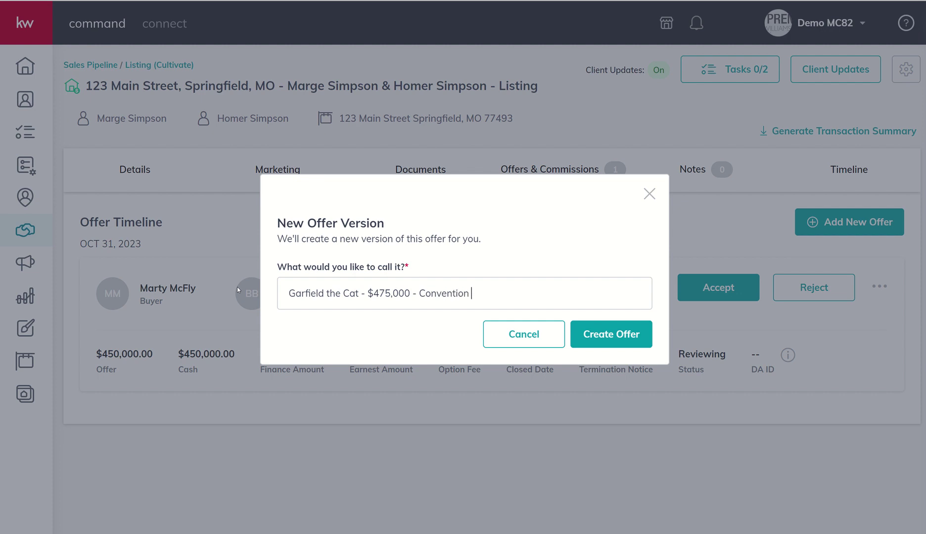
{"action": "key", "text": "BackSpace"}
{"action": "key", "text": "BackSpace"}
{"action": "type", "text": "al Fina"}
{"action": "key", "text": "BackSpace"}
{"action": "key", "text": "BackSpace"}
{"action": "type", "text": "nancin"}
{"action": "key", "text": "BackSpace"}
{"action": "key", "text": "BackSpace"}
{"action": "key", "text": "BackSpace"}
{"action": "key", "text": "BackSpace"}
{"action": "type", "text": "ccing 45 Day c"}
{"action": "key", "text": "BackSpace"}
{"action": "type", "text": "Close"}
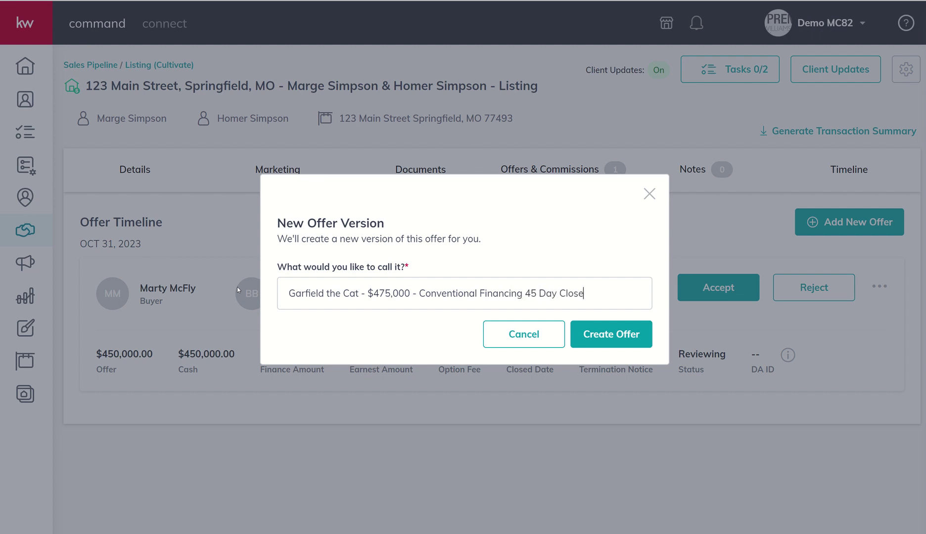
{"action": "left_click", "coordinate": [600, 341]}
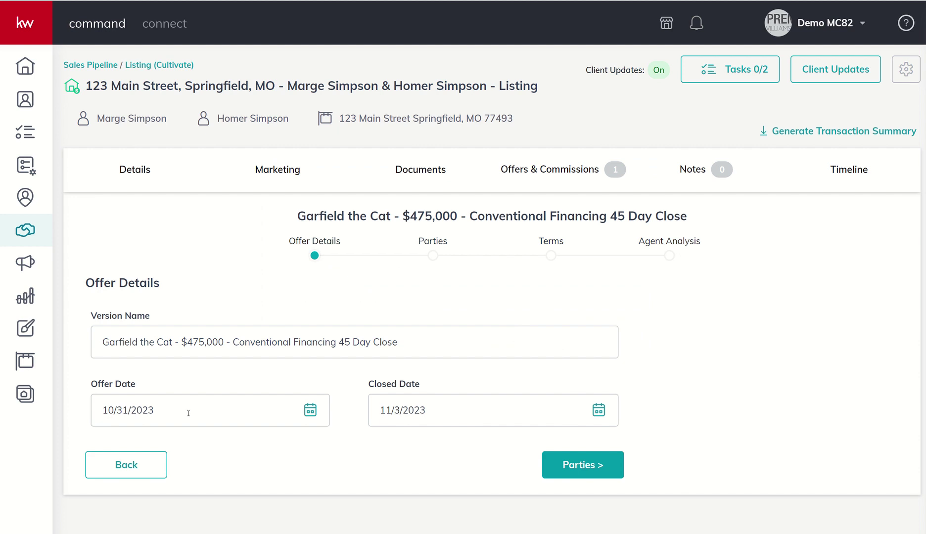
- Set the second offer's closed date to 12/15/2023 and move to the Parties step
{"action": "left_click", "coordinate": [598, 414]}
{"action": "left_click", "coordinate": [559, 451]}
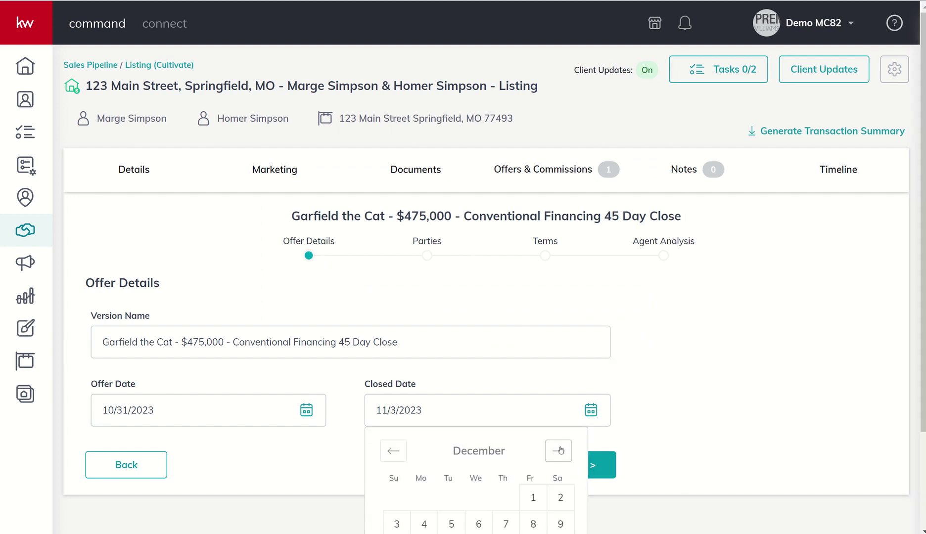
{"action": "scroll", "coordinate": [559, 450], "scroll_direction": "down", "scroll_amount": 3}
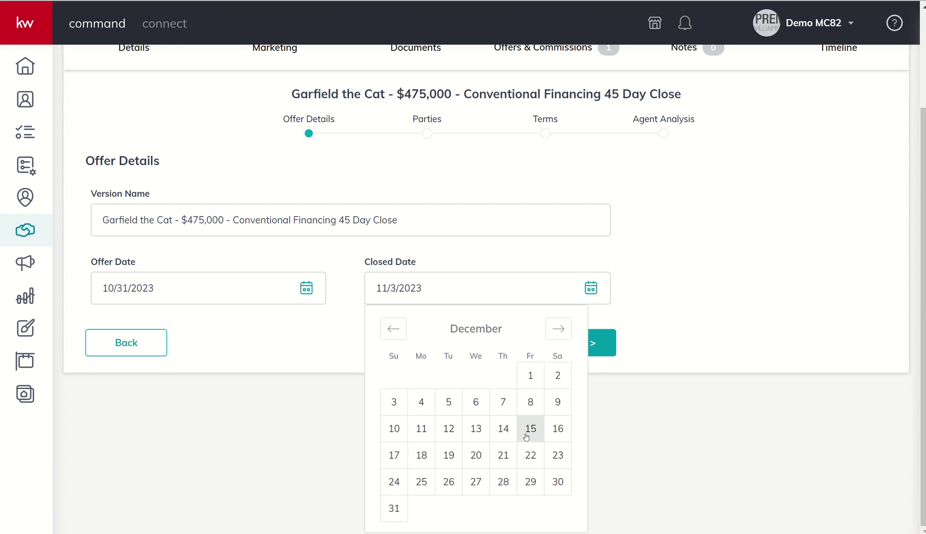
{"action": "left_click", "coordinate": [526, 437]}
{"action": "left_click", "coordinate": [566, 470]}
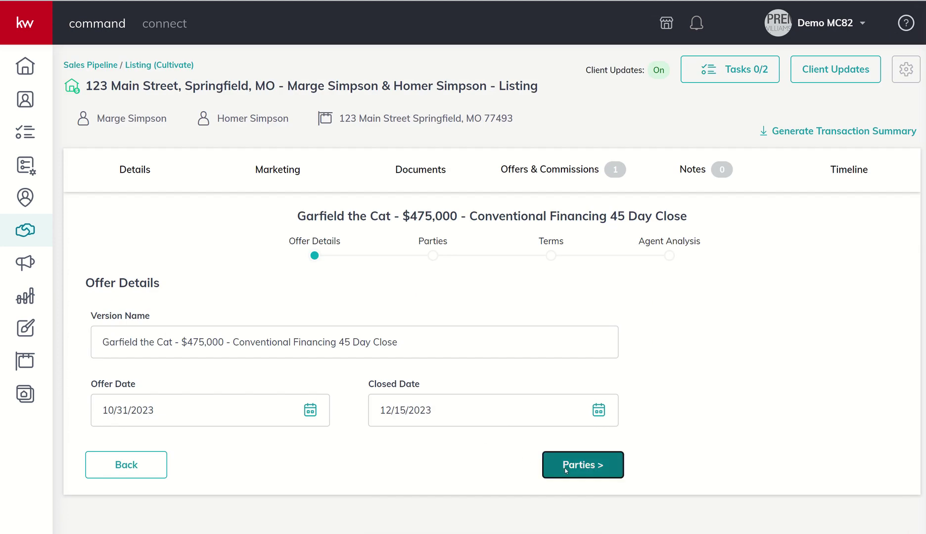
- Enter the buyer's name, the buyer agent's name and the listing agent's email
{"action": "type", "text": "G"}
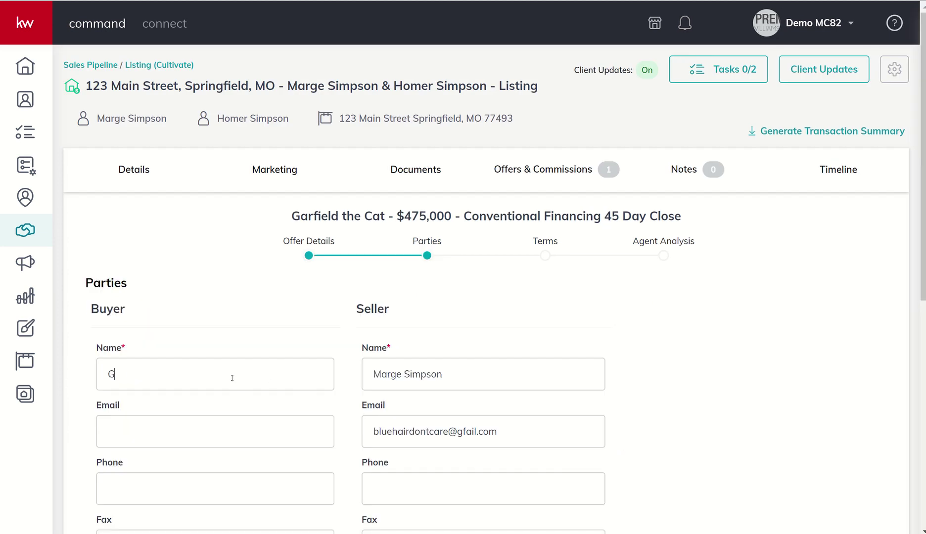
{"action": "type", "text": "arfield T Cat"}
{"action": "scroll", "coordinate": [232, 376], "scroll_direction": "down", "scroll_amount": 4}
{"action": "scroll", "coordinate": [202, 443], "scroll_direction": "down", "scroll_amount": 2}
{"action": "left_click", "coordinate": [151, 401]}
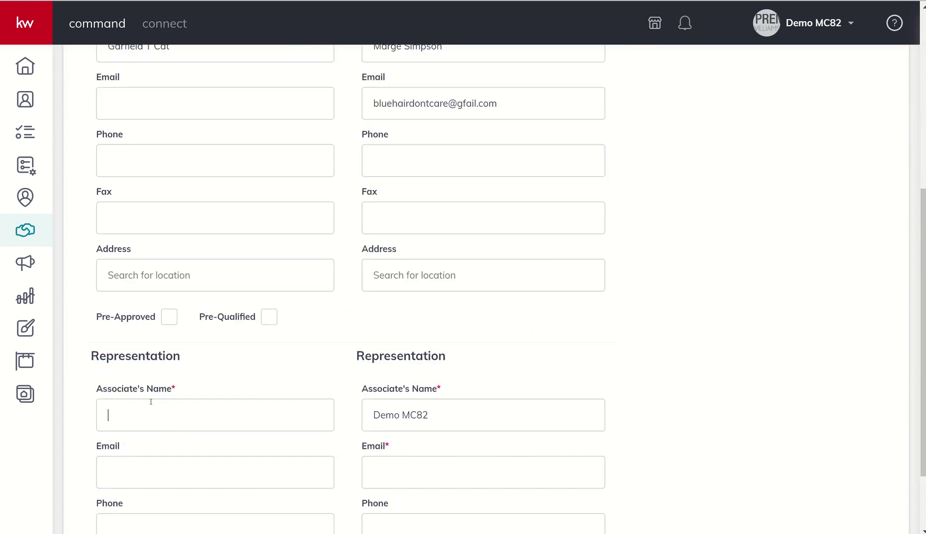
{"action": "type", "text": "Bobby Buyer Agent"}
{"action": "left_click", "coordinate": [417, 473]}
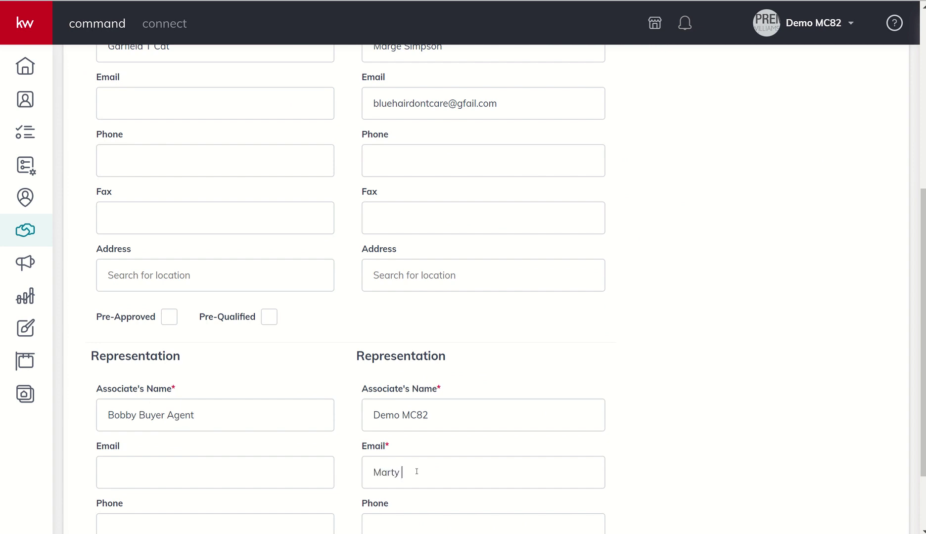
{"action": "scroll", "coordinate": [501, 492], "scroll_direction": "down", "scroll_amount": 2}
- On the Terms step, enter $47,500 cash and a $427,500 finance amount
{"action": "left_click", "coordinate": [573, 491]}
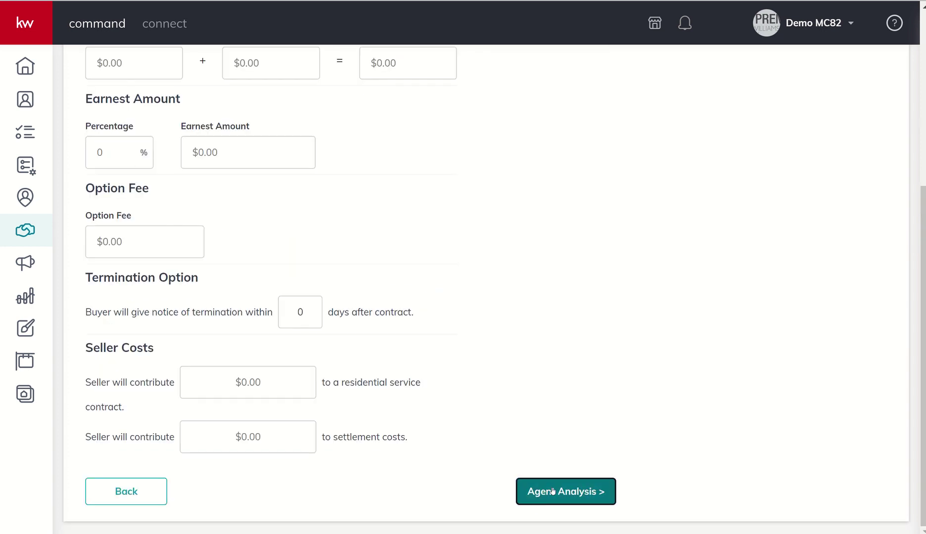
{"action": "scroll", "coordinate": [350, 313], "scroll_direction": "up", "scroll_amount": 4}
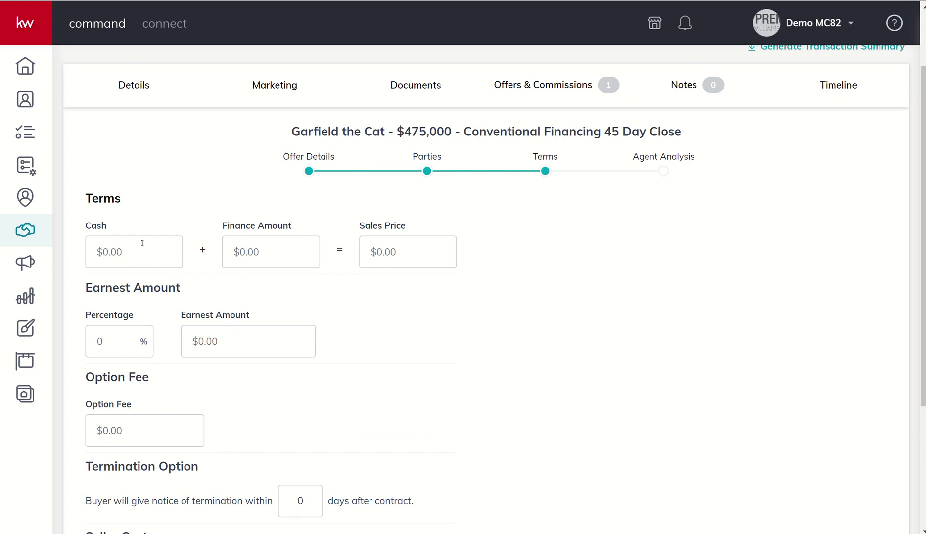
{"action": "left_click", "coordinate": [92, 250]}
{"action": "type", "text": "47500"}
{"action": "key", "text": "Tab"}
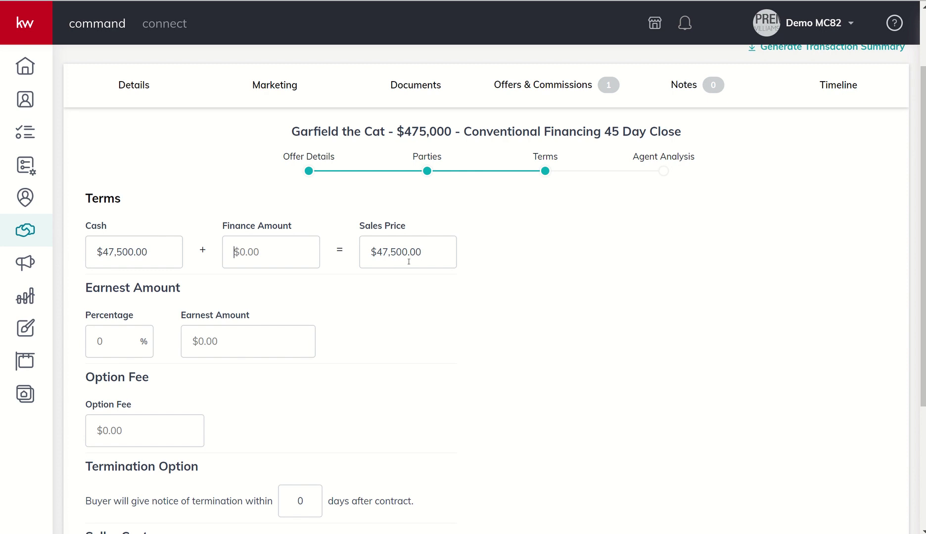
{"action": "left_click_drag", "start_coordinate": [438, 244], "coordinate": [345, 255]}
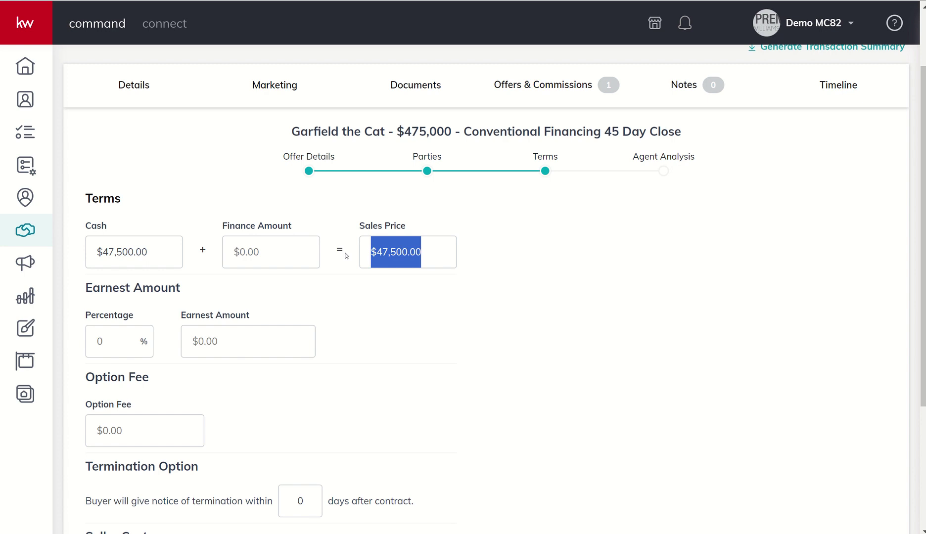
{"action": "left_click", "coordinate": [275, 249]}
{"action": "type", "text": "4"}
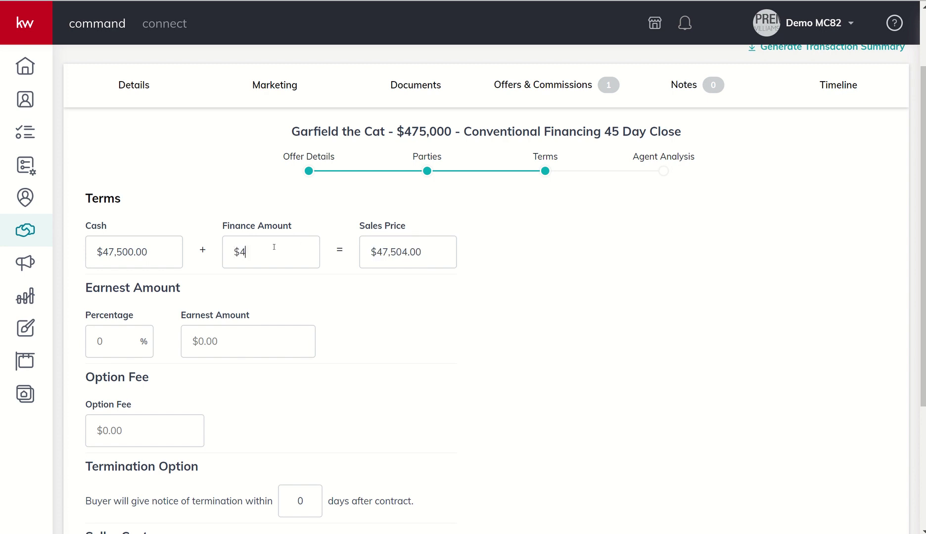
{"action": "type", "text": ",275,000"}
{"action": "key", "text": "BackSpace"}
- Set 1% earnest money, a $100 option fee, 7 termination days and a $500 service contract
{"action": "left_click", "coordinate": [113, 342]}
{"action": "type", "text": "1"}
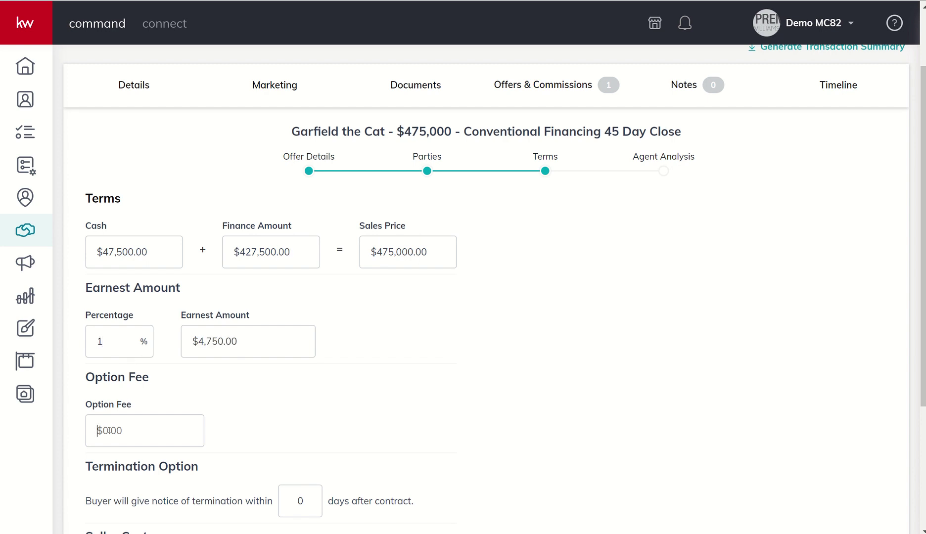
{"action": "type", "text": "100"}
{"action": "scroll", "coordinate": [109, 430], "scroll_direction": "down", "scroll_amount": 4}
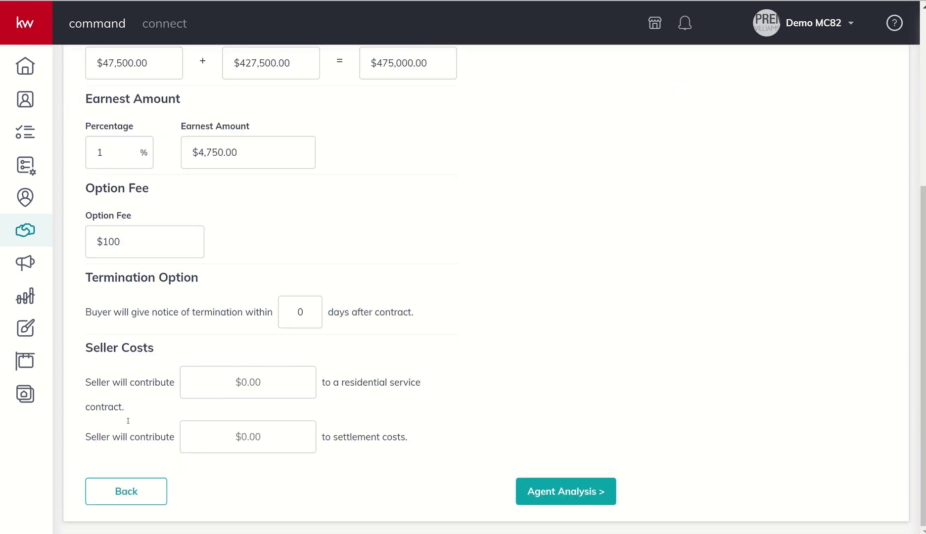
{"action": "key", "text": "Tab"}
{"action": "type", "text": "7"}
{"action": "left_click", "coordinate": [264, 389]}
{"action": "type", "text": "500"}
{"action": "left_click", "coordinate": [273, 436]}
- Enter the offer's pros 'List price.' and cons 'Asking for home warranty, 45 day close, must appraise.'
{"action": "left_click", "coordinate": [527, 489]}
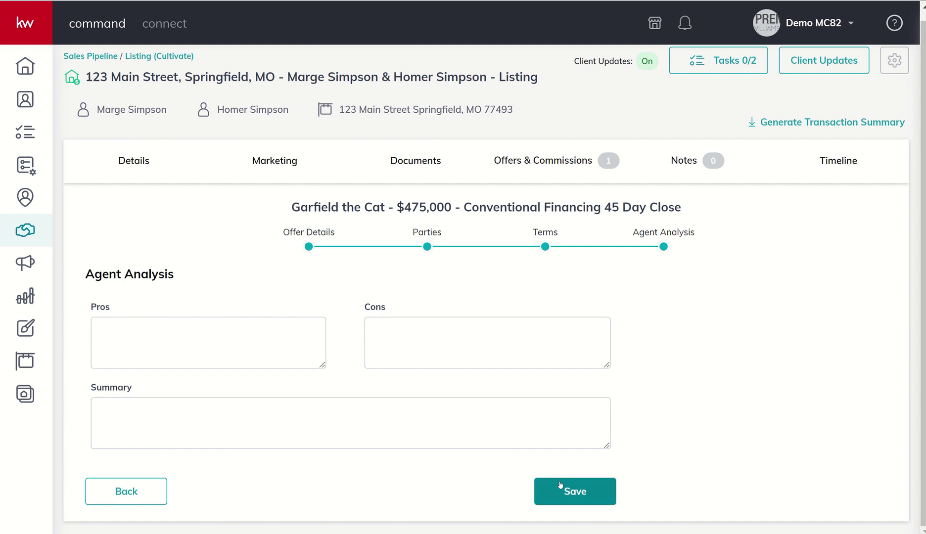
{"action": "left_click", "coordinate": [258, 361]}
{"action": "type", "text": "Lis"}
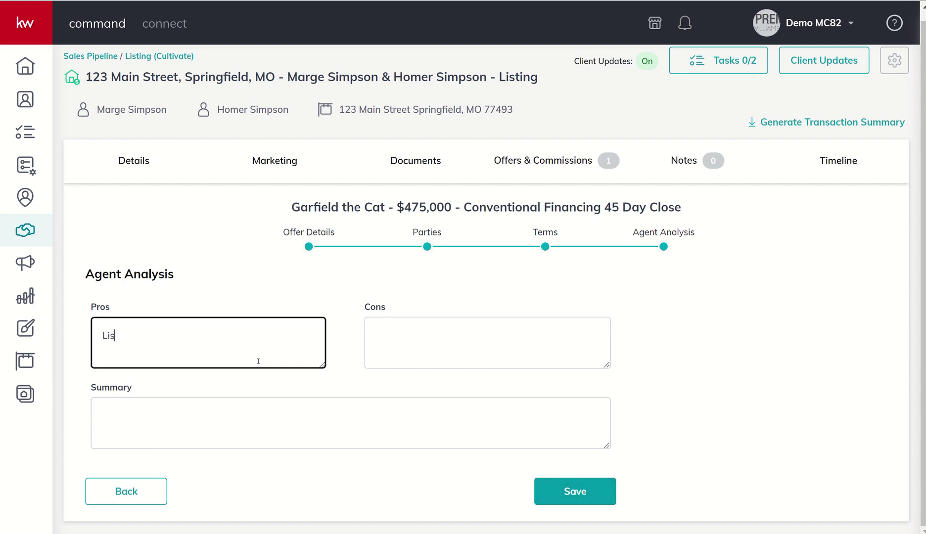
{"action": "type", "text": "t price."}
{"action": "key", "text": "Tab"}
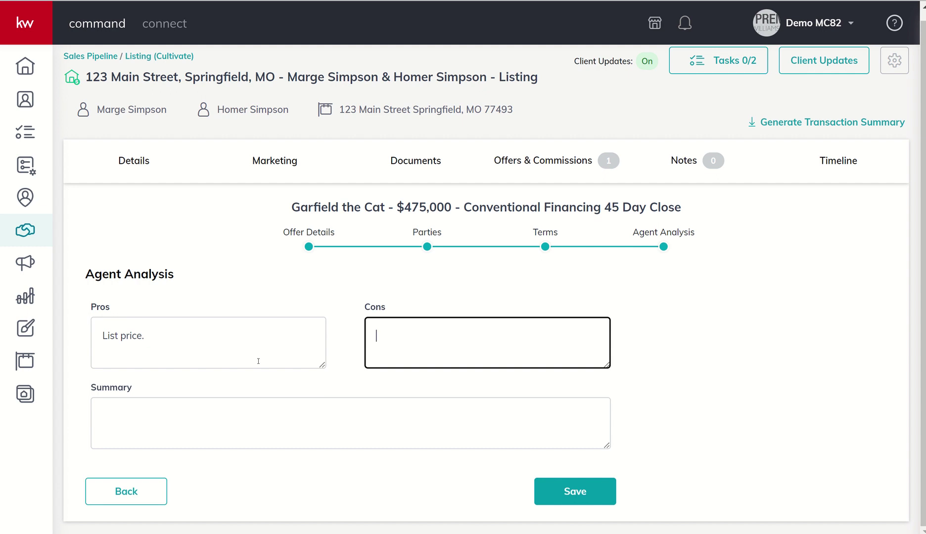
{"action": "type", "text": "Asking for home war"}
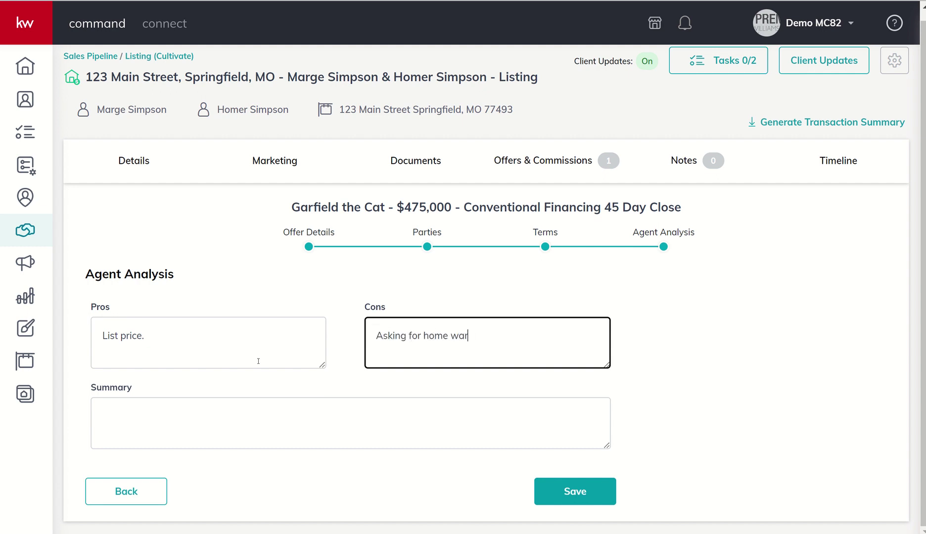
{"action": "type", "text": "ranty, 45 day close, must appraise."}
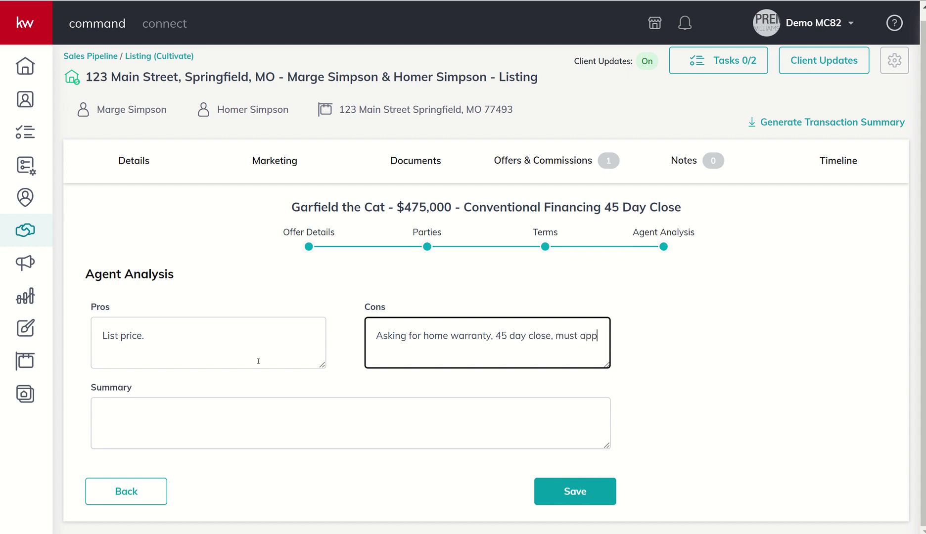
- Add a summary note about calling to discuss, and save the offer
{"action": "left_click", "coordinate": [229, 428]}
{"action": "type", "text": "I'"}
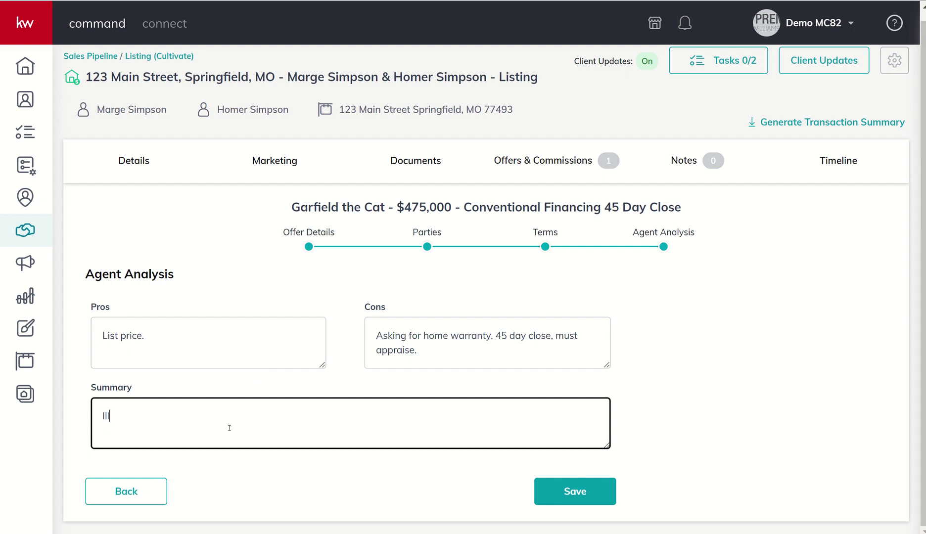
{"action": "type", "text": "ll call tod"}
{"action": "type", "text": "iscuss."}
{"action": "left_click", "coordinate": [542, 490]}
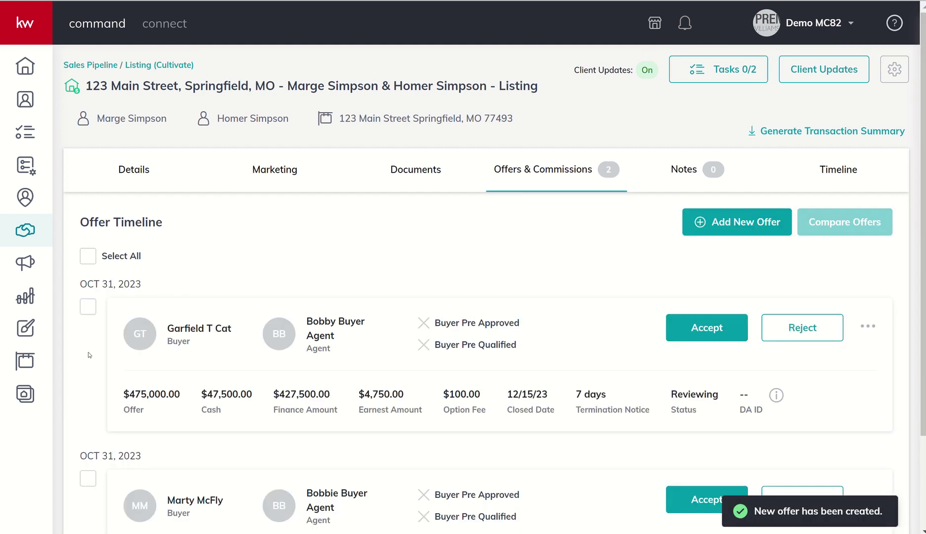
- Select both offers in the Offer Timeline and review their side-by-side comparison
{"action": "left_click", "coordinate": [88, 307]}
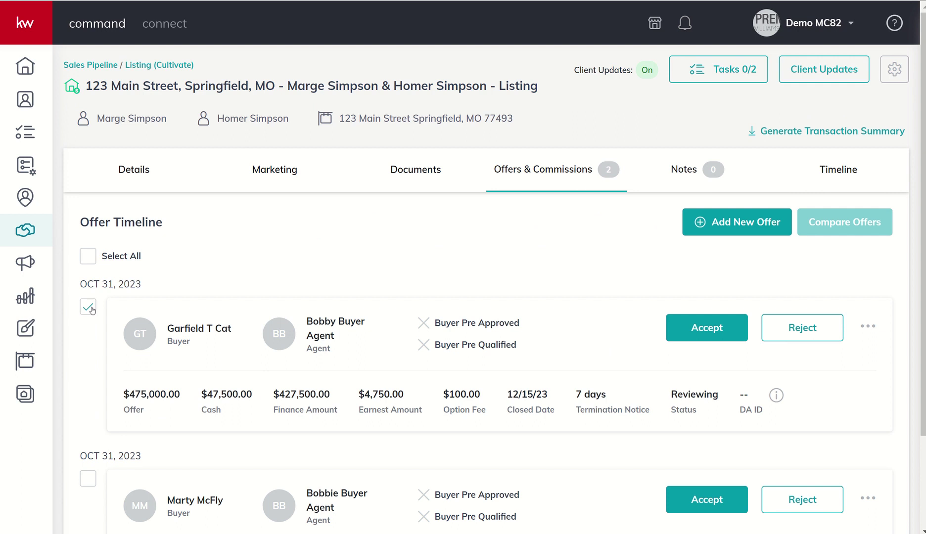
{"action": "left_click", "coordinate": [88, 478]}
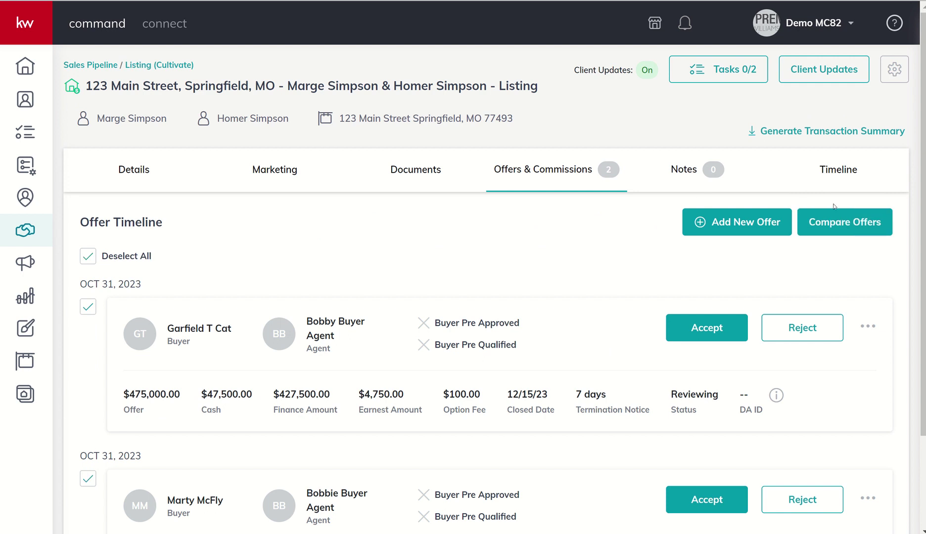
{"action": "left_click", "coordinate": [853, 234]}
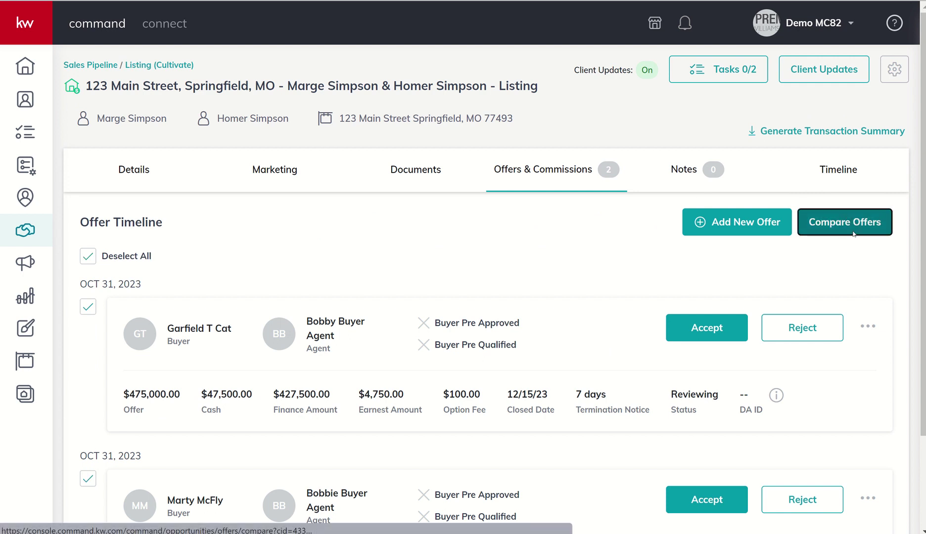
{"action": "scroll", "coordinate": [622, 266], "scroll_direction": "down", "scroll_amount": 3}
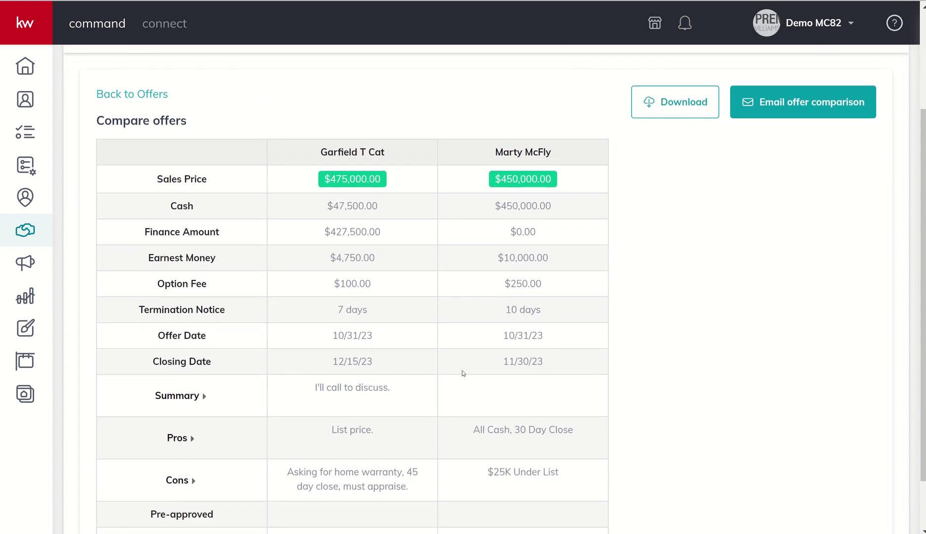
{"action": "scroll", "coordinate": [554, 488], "scroll_direction": "up", "scroll_amount": 3}
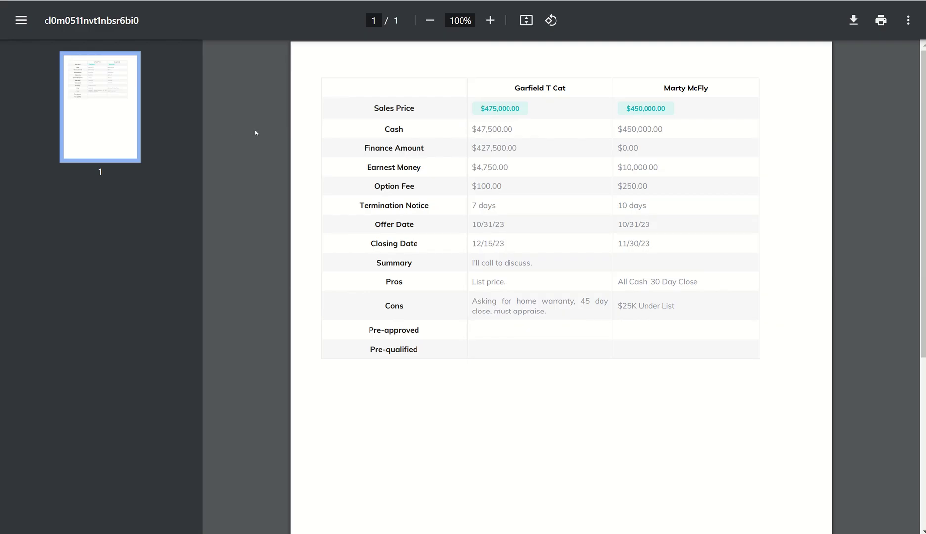
- Scroll through the comparison PDF to review both offers' prices, terms, pros and cons
{"action": "scroll", "coordinate": [250, 251], "scroll_direction": "down", "scroll_amount": 3}
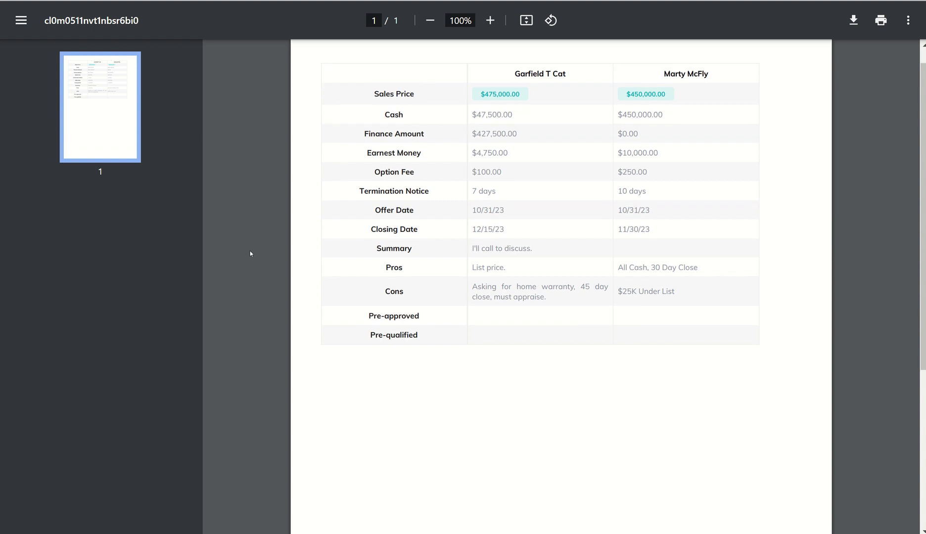
{"action": "scroll", "coordinate": [250, 252], "scroll_direction": "up", "scroll_amount": 2}
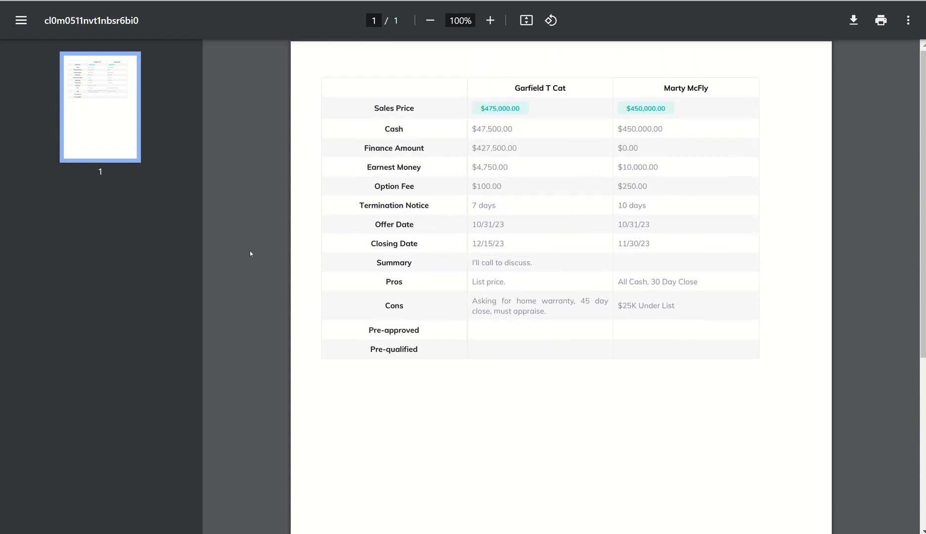